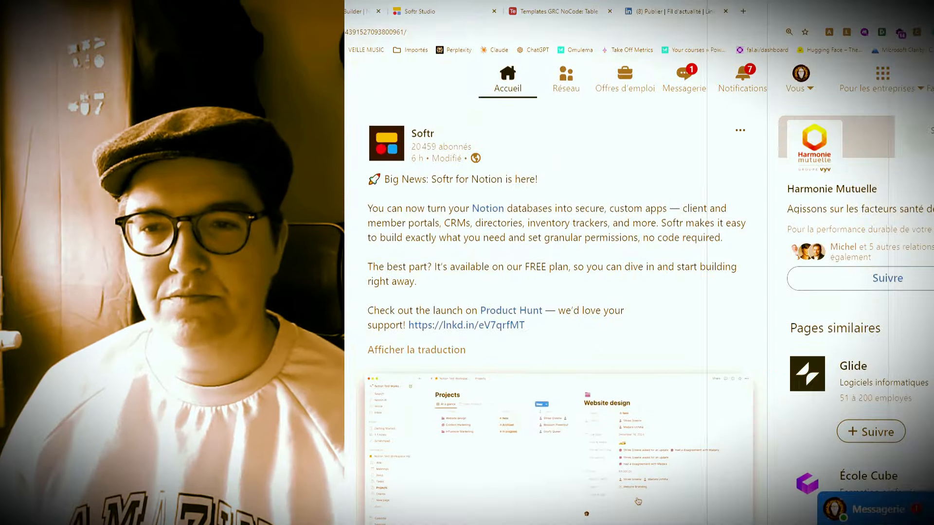
Repost Softr's Notion announcement on LinkedIn with the comment "Quelle bonne nouvelle pour les amoureux de Notion !"
scroll(654, 265, down, 6)
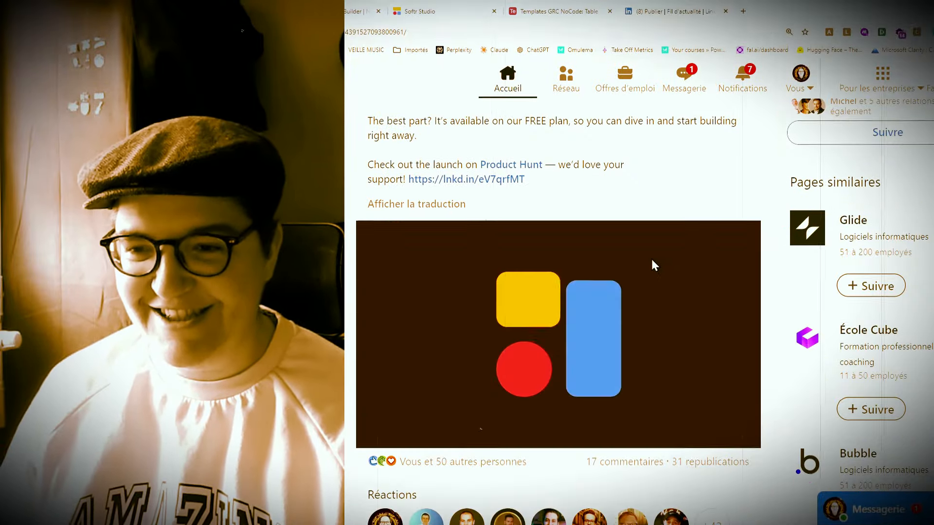
click(635, 389)
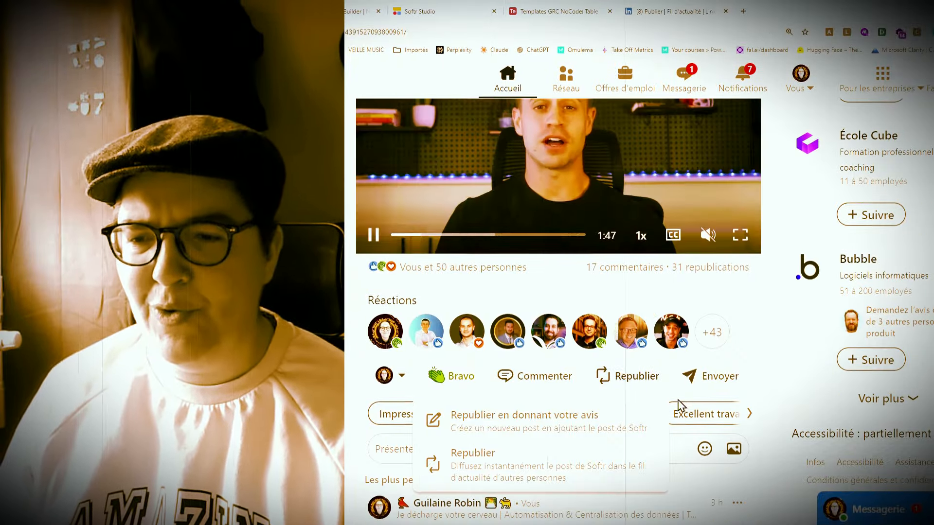
click(607, 424)
text(Quelle bonne nouvelle pour les amoureux de )
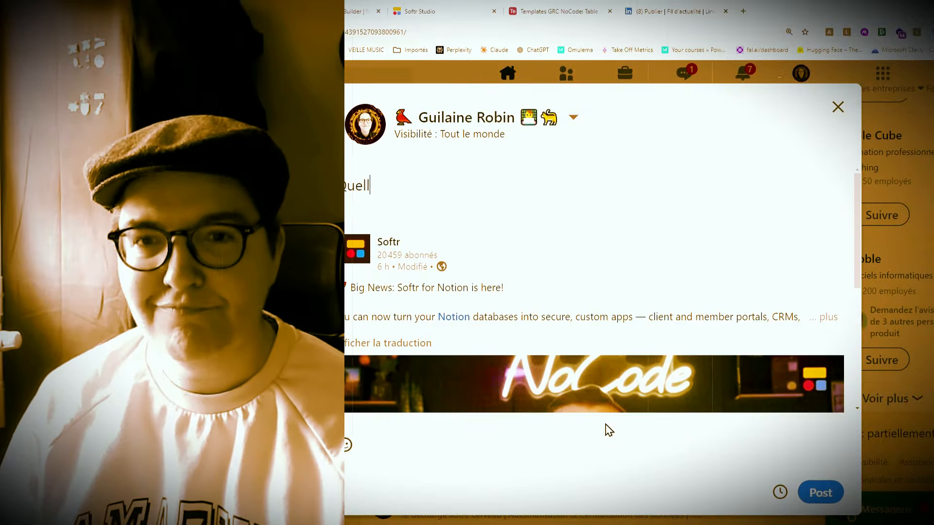
text(Notion !)
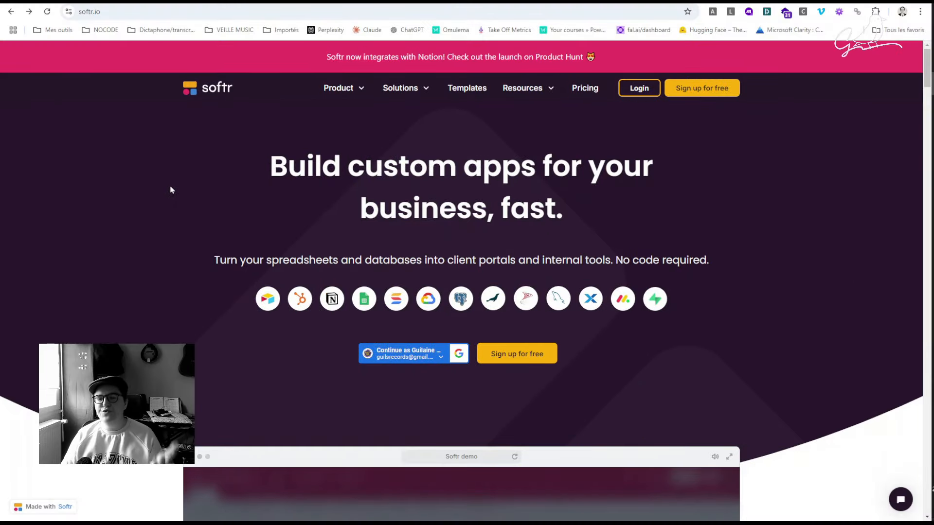
Look through the softr.io homepage, from the use cases and supported data sources to the building blocks and own-data sections
scroll(131, 194, down, 10)
scroll(132, 195, down, 9)
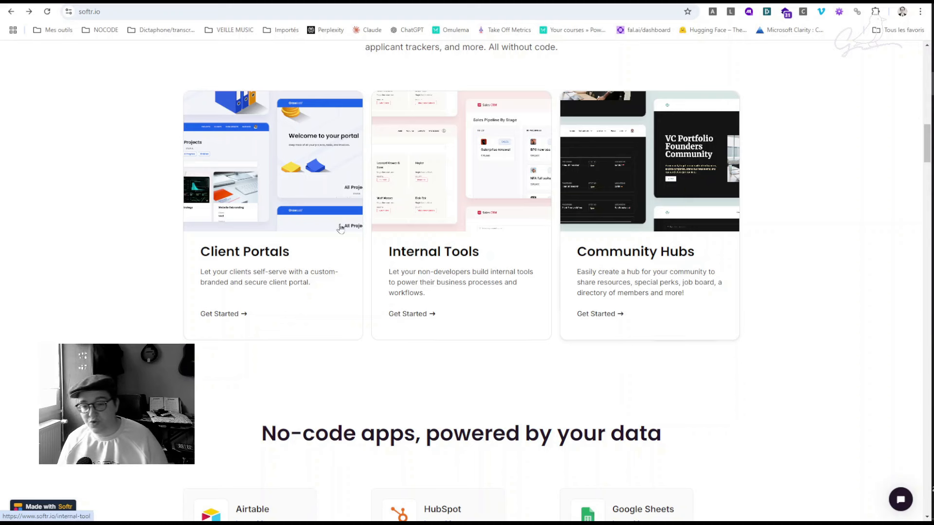
scroll(173, 238, down, 7)
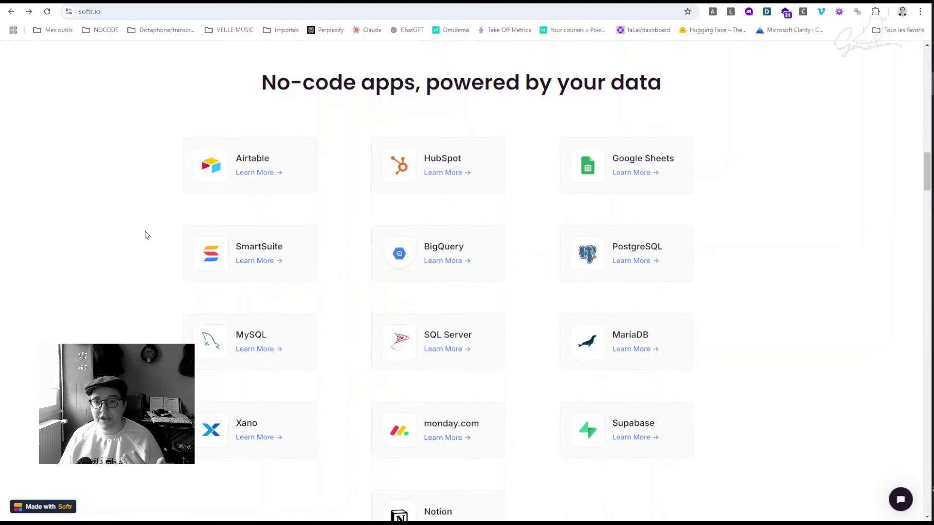
scroll(369, 280, down, 3)
scroll(370, 280, down, 4)
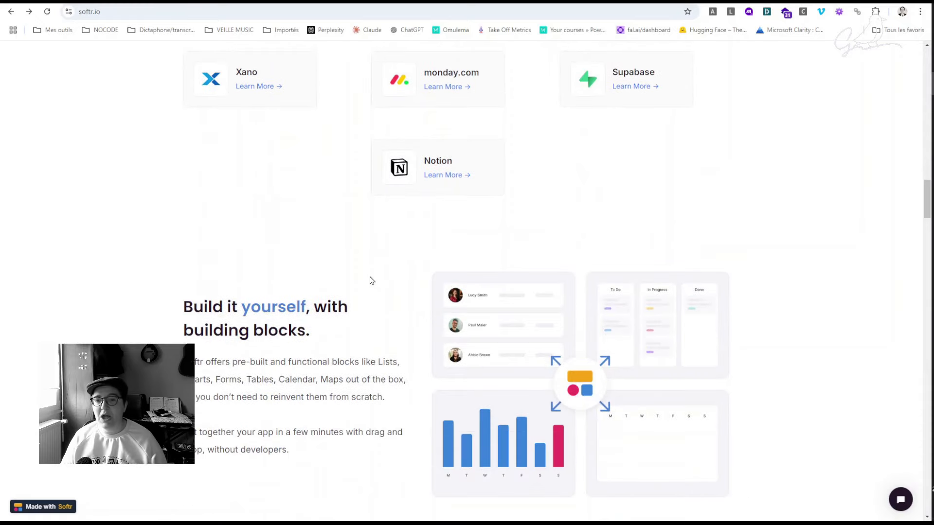
scroll(401, 273, down, 4)
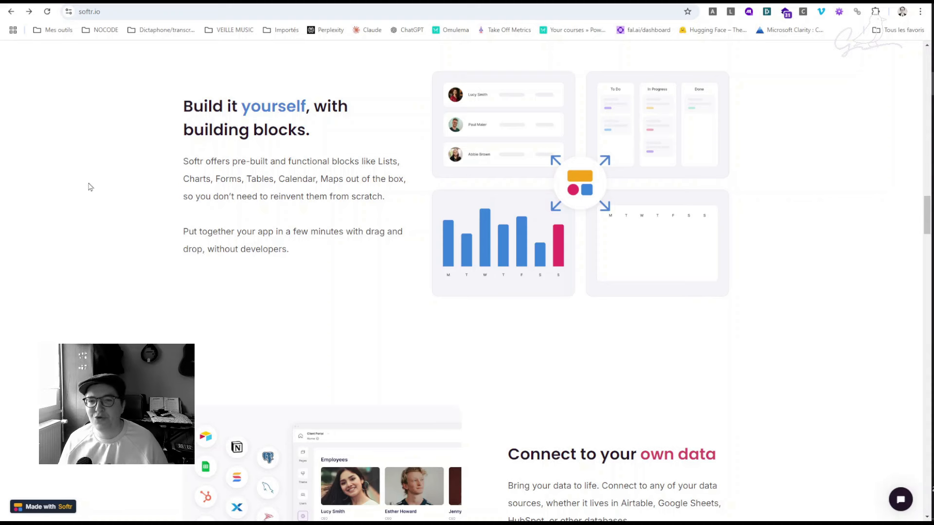
scroll(125, 180, down, 4)
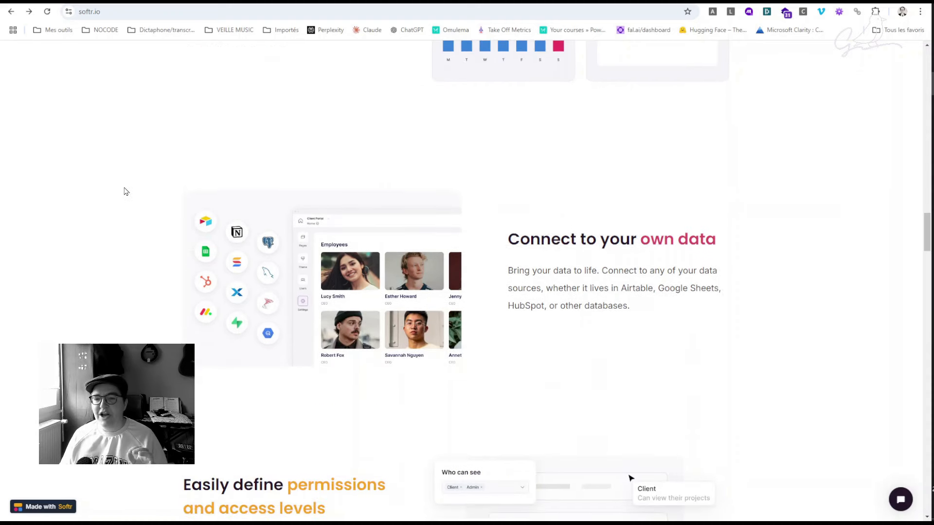
scroll(125, 191, down, 2)
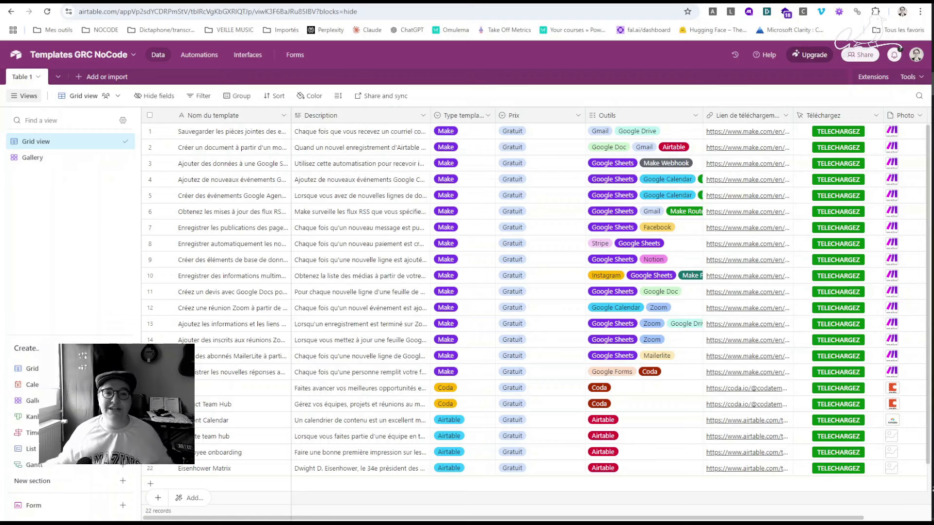
Review the Templates GRC NoCode base in Airtable in its Gallery view, and return to the Grid view
click(238, 179)
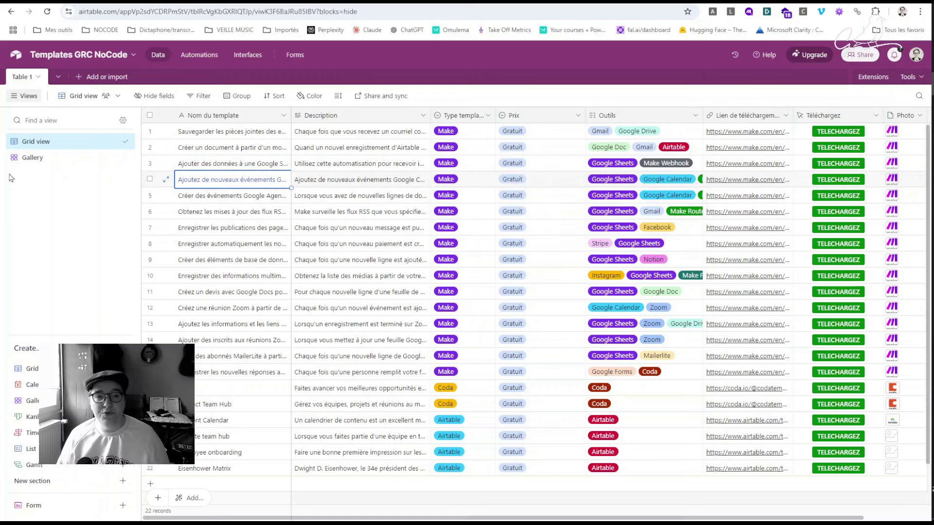
click(33, 159)
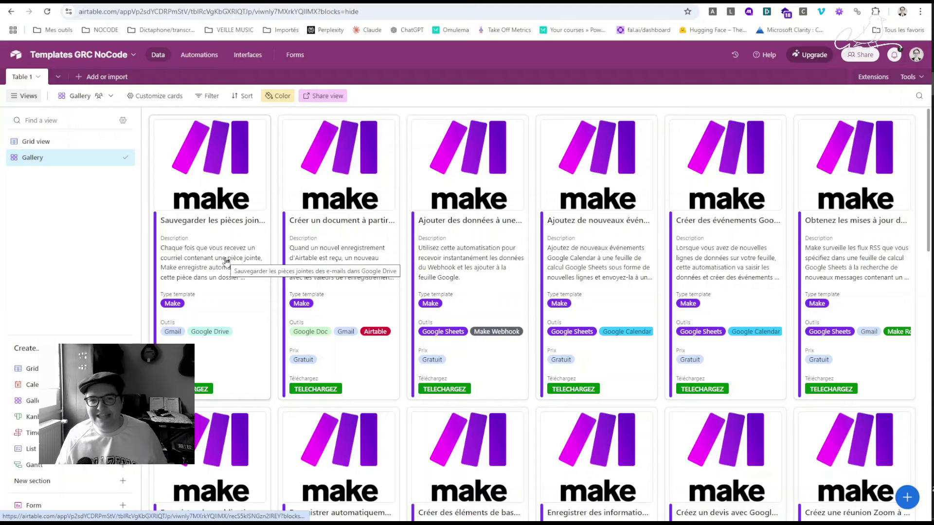
click(63, 143)
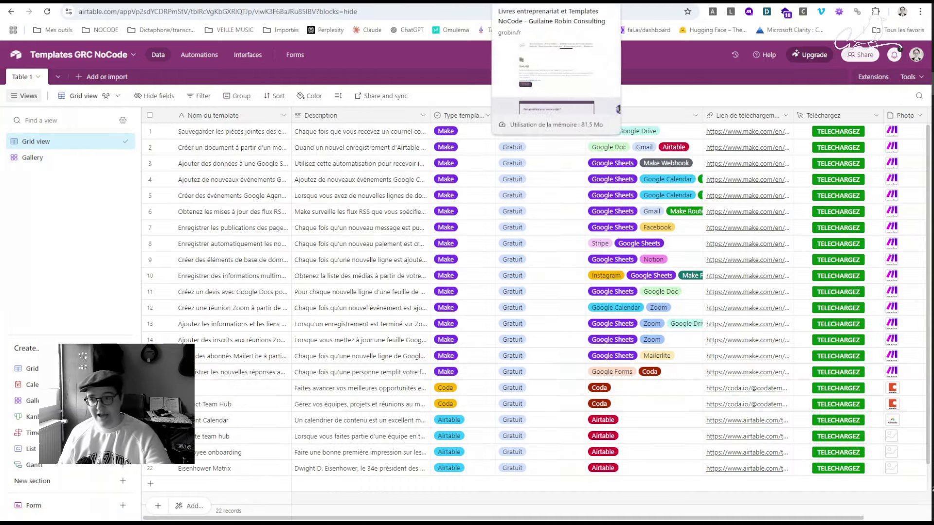
Examine the templates section on grobin.fr and compare the published Softr template cards with their source table in Airtable
click(526, 2)
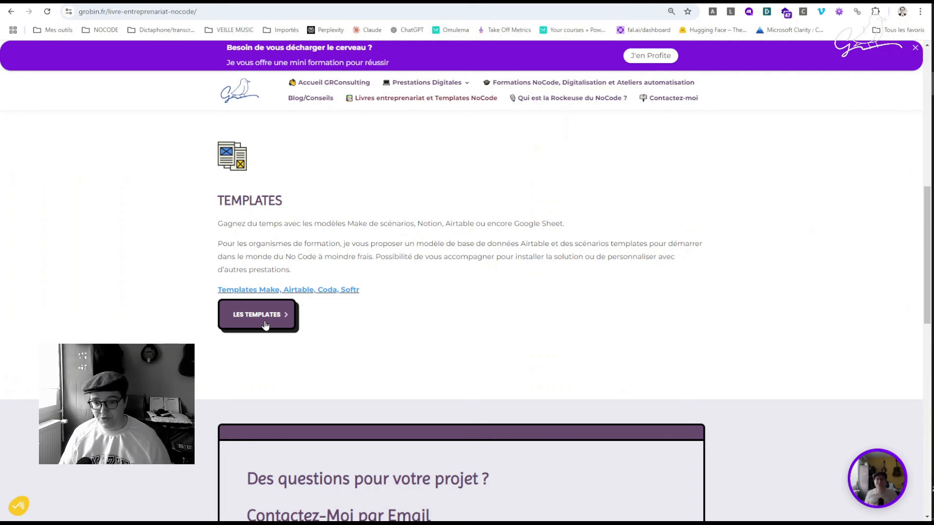
click(608, 1)
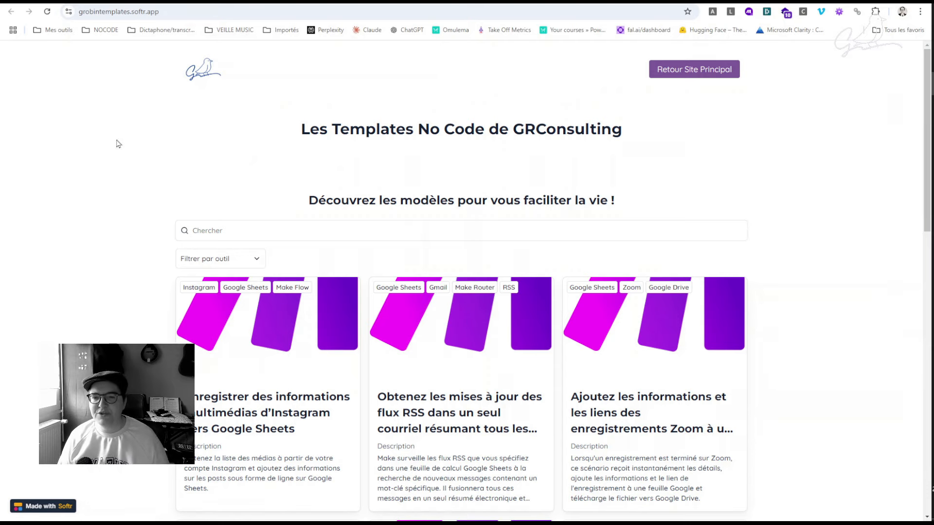
scroll(135, 157, down, 3)
scroll(132, 166, down, 1)
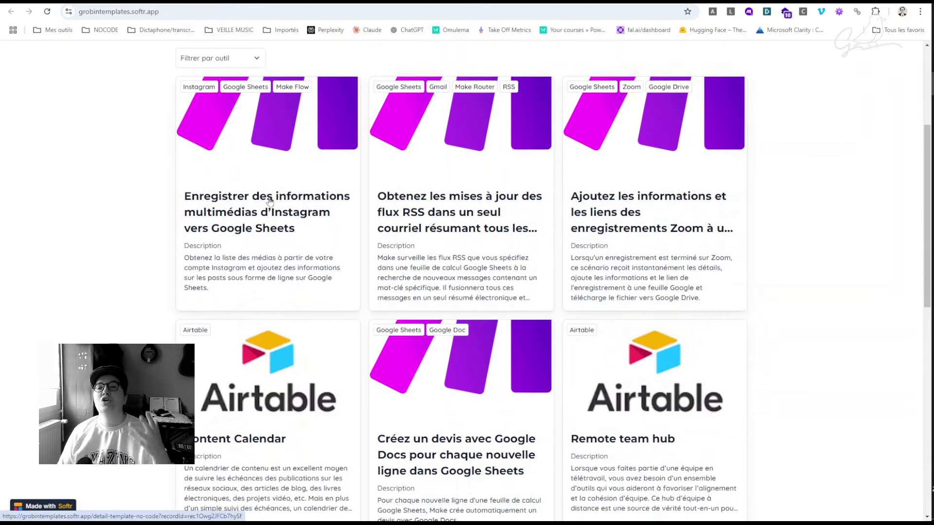
click(433, 1)
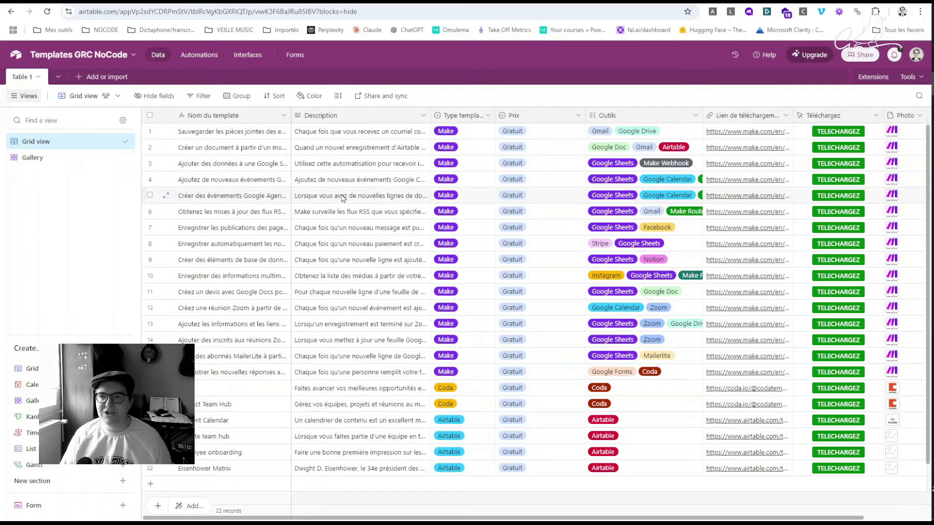
click(209, 1)
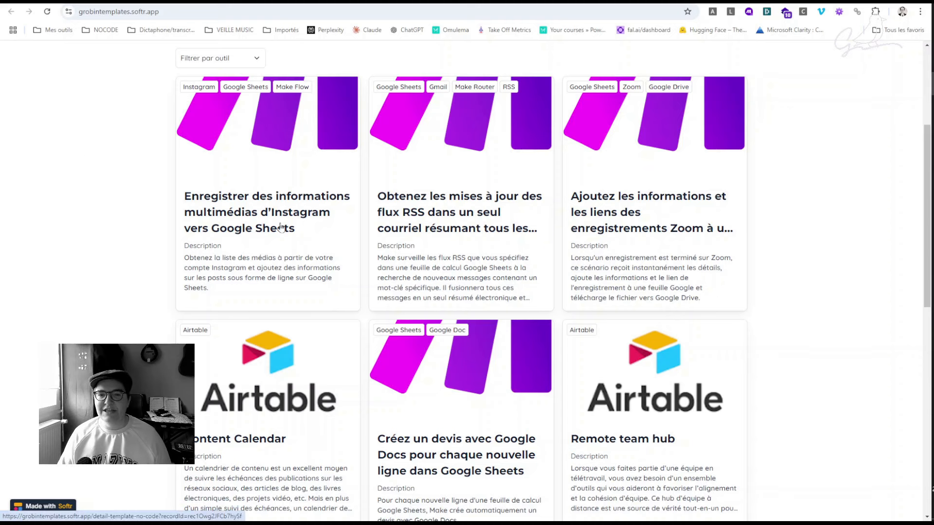
Open the Formations GRConsulting app in Softr Studio and examine the blocks on its Home page
click(285, 398)
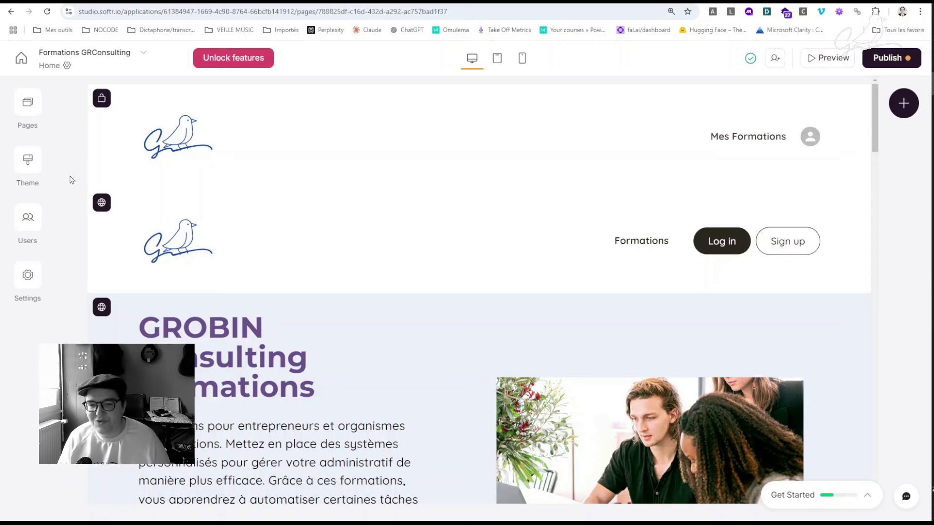
scroll(506, 280, down, 4)
scroll(506, 281, down, 5)
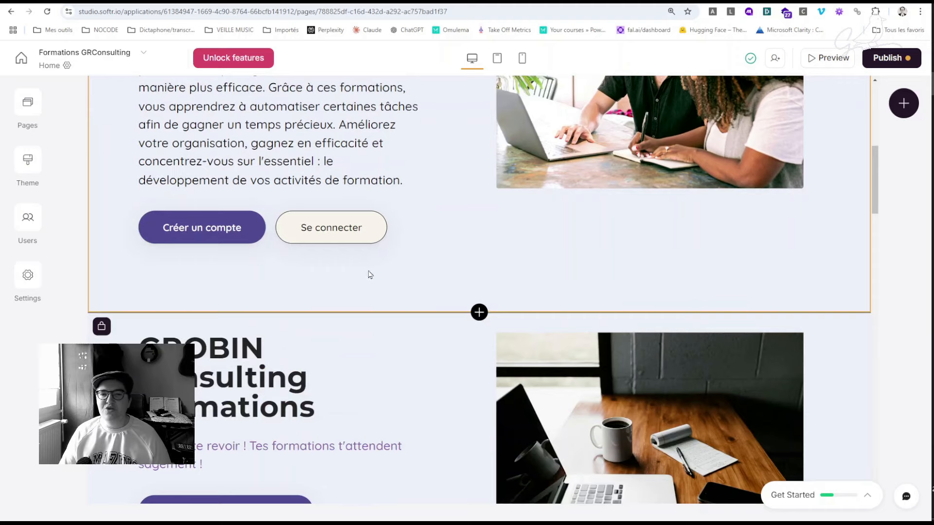
scroll(400, 316, down, 4)
scroll(404, 297, down, 4)
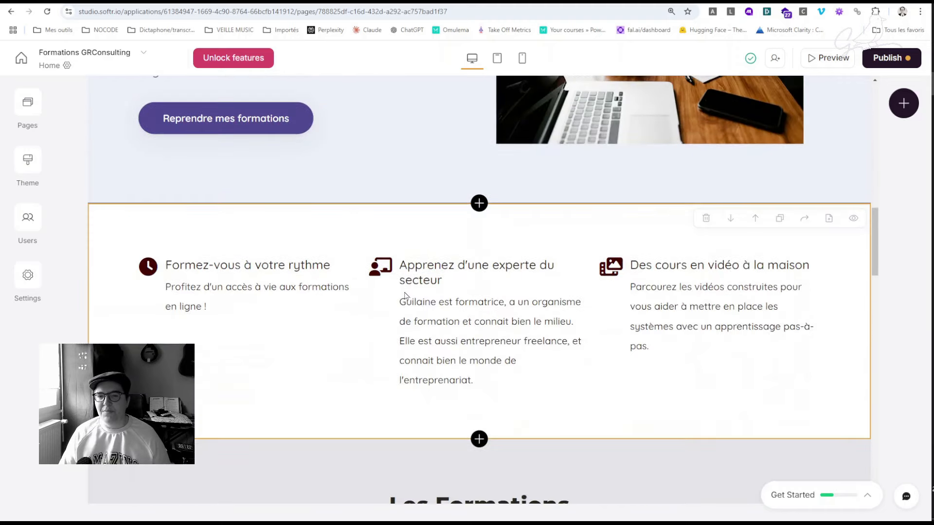
scroll(569, 288, down, 2)
scroll(612, 288, down, 12)
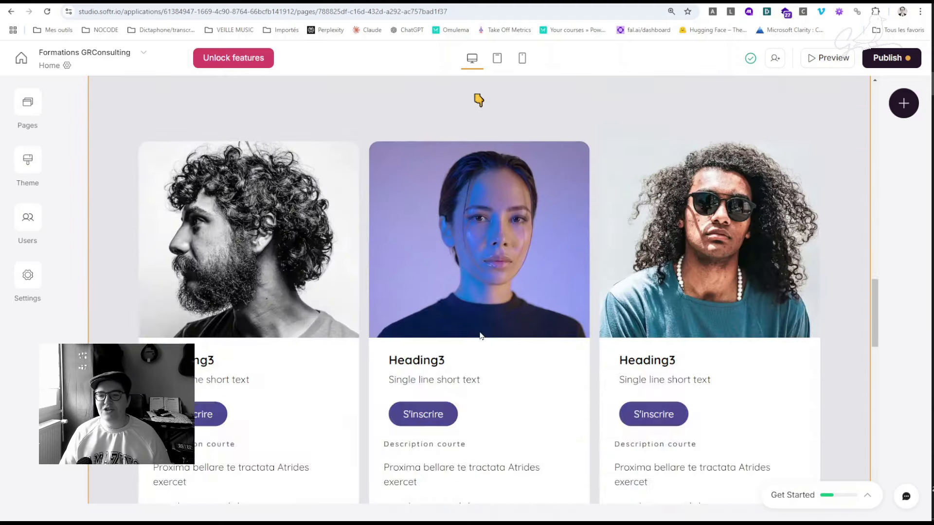
scroll(492, 128, down, 8)
scroll(224, 261, up, 12)
scroll(205, 263, up, 10)
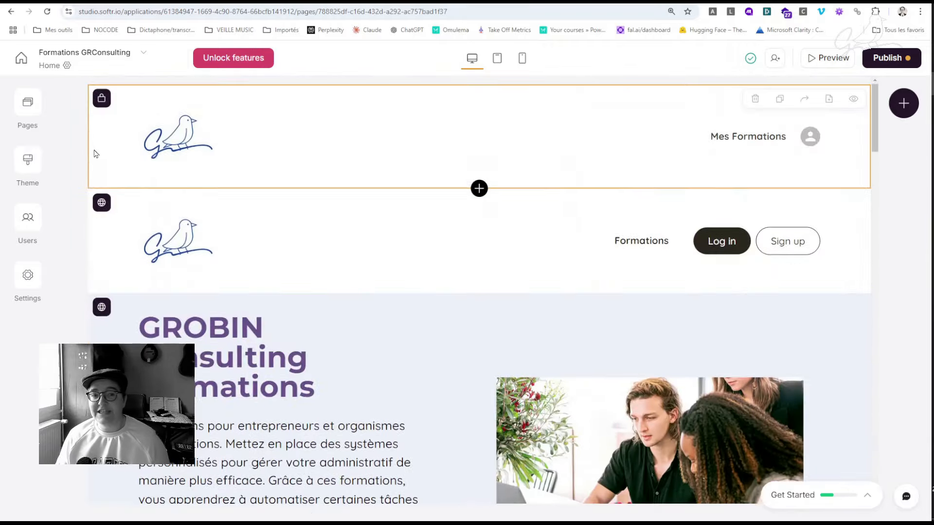
Open the Mes Formations page and browse the dynamic blocks available for it
click(30, 104)
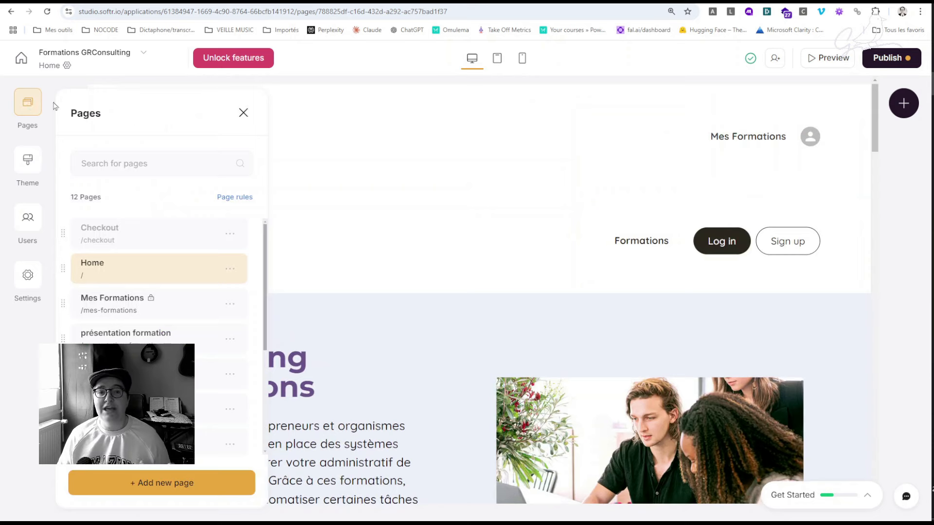
click(158, 308)
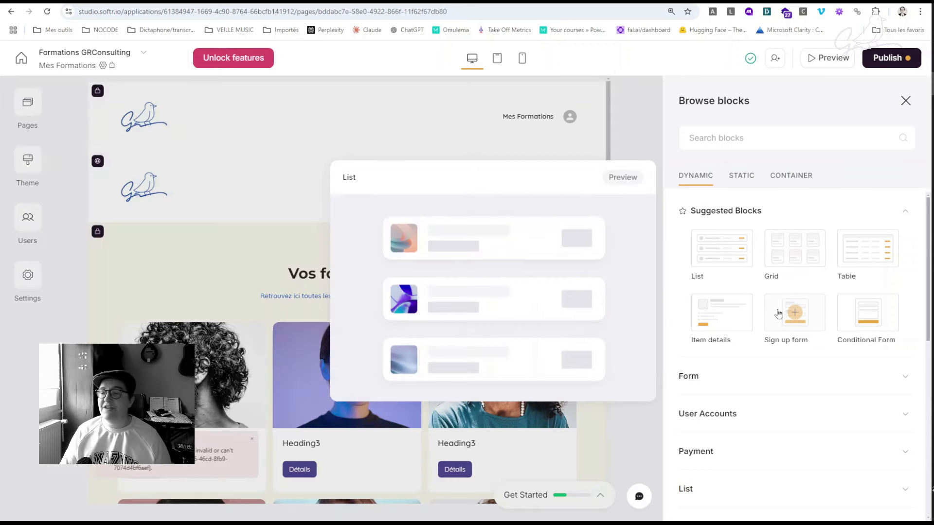
mouse_move(796, 266)
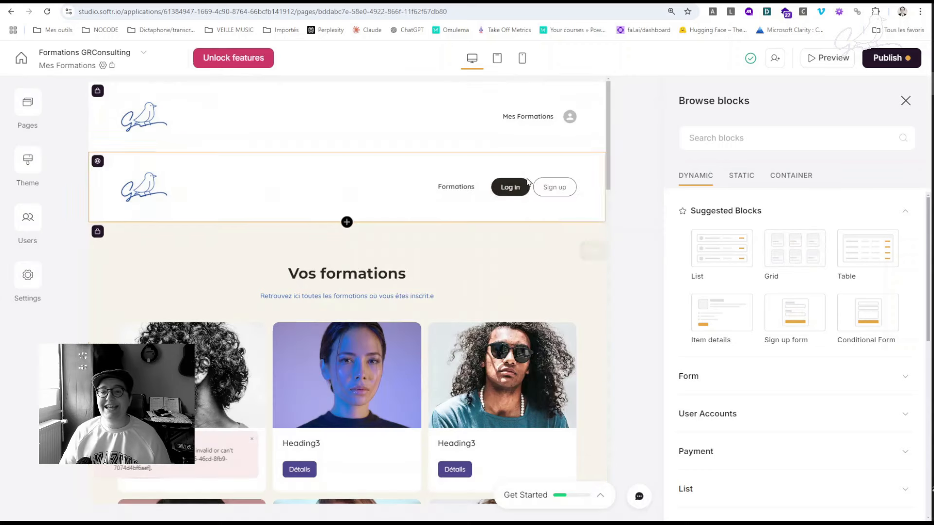
mouse_move(738, 335)
scroll(737, 335, down, 1)
scroll(737, 336, down, 3)
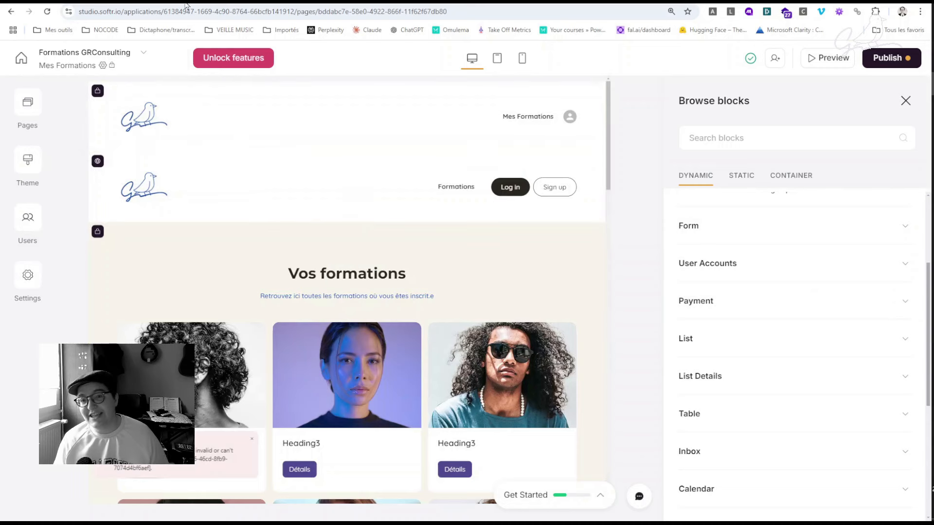
Review the permissions and access levels section on softr.io, and close the block browser back in Softr Studio
click(163, 1)
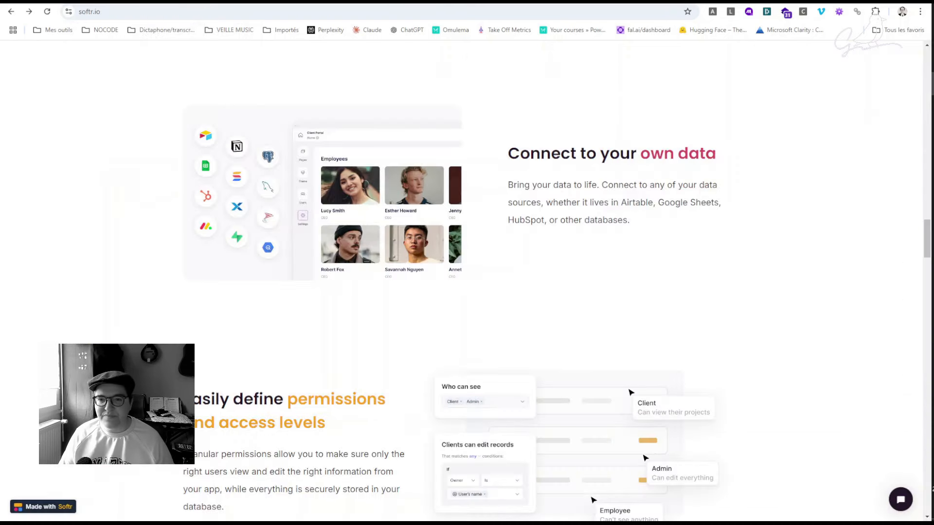
scroll(156, 226, down, 4)
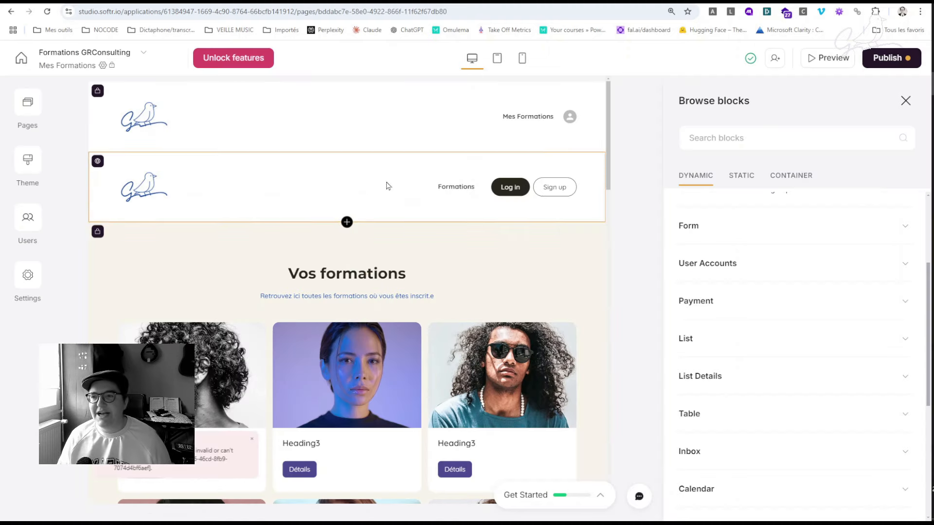
click(906, 100)
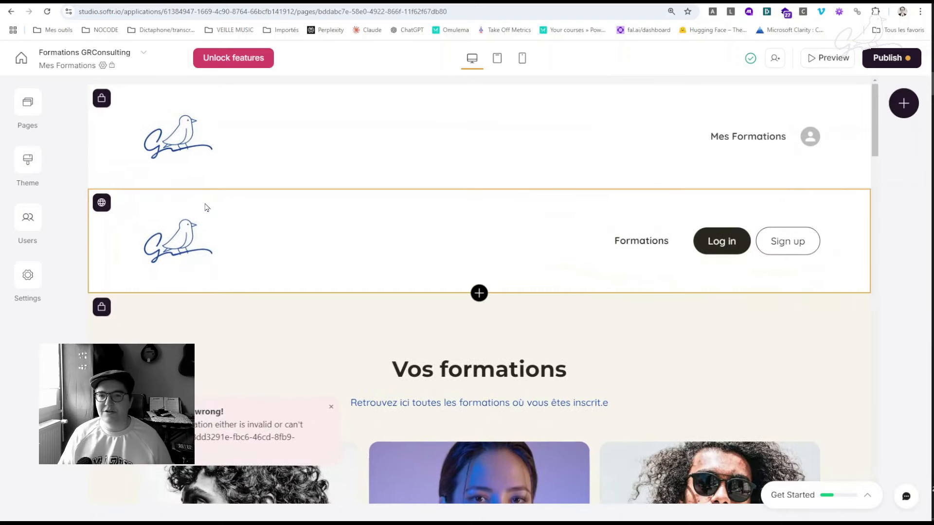
Examine the visibility settings of the course-list block and the user types that can be allowed to see it
click(309, 312)
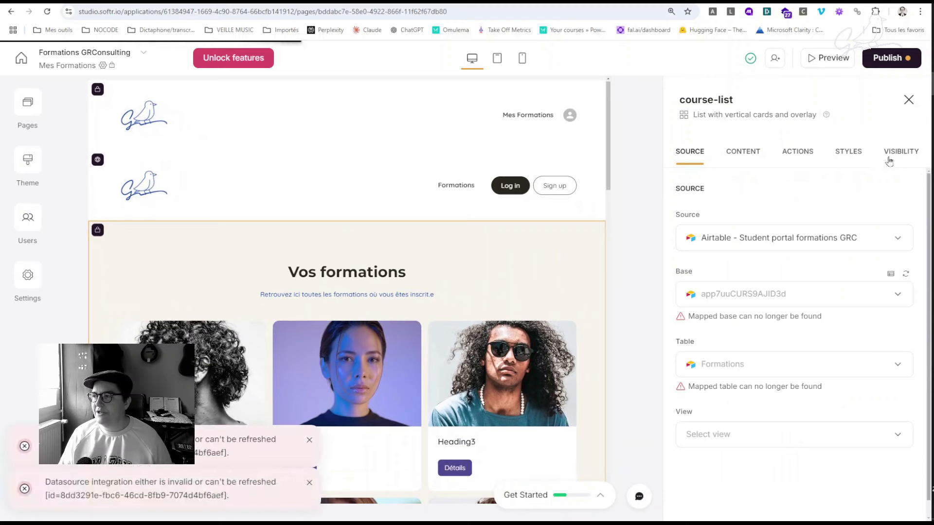
click(887, 149)
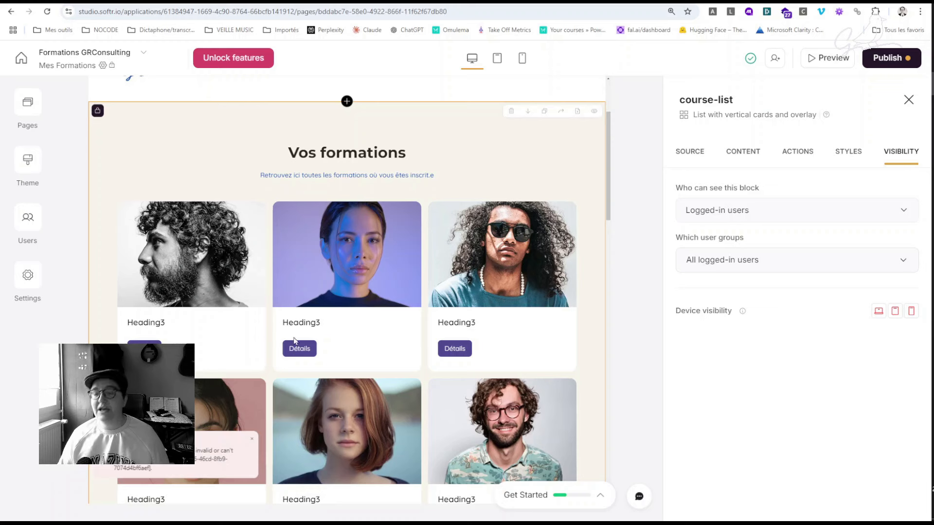
click(781, 214)
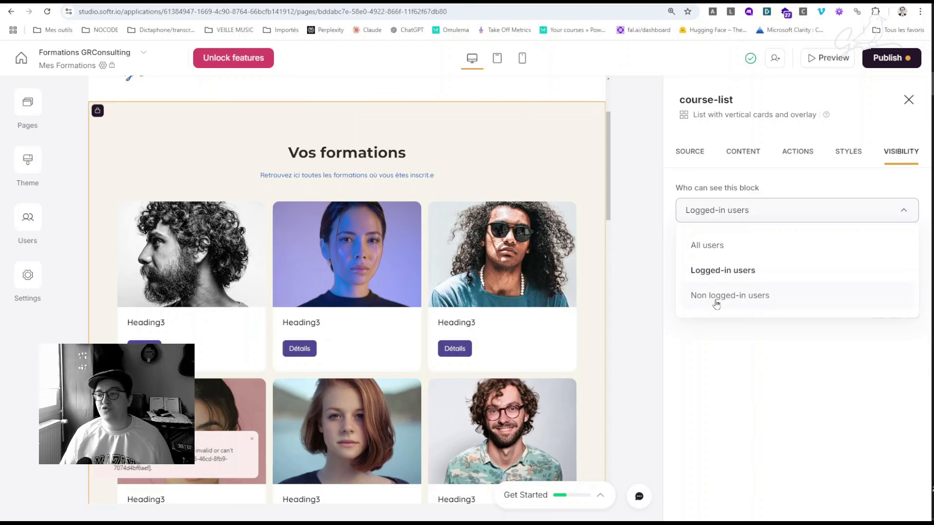
click(649, 295)
scroll(590, 286, up, 3)
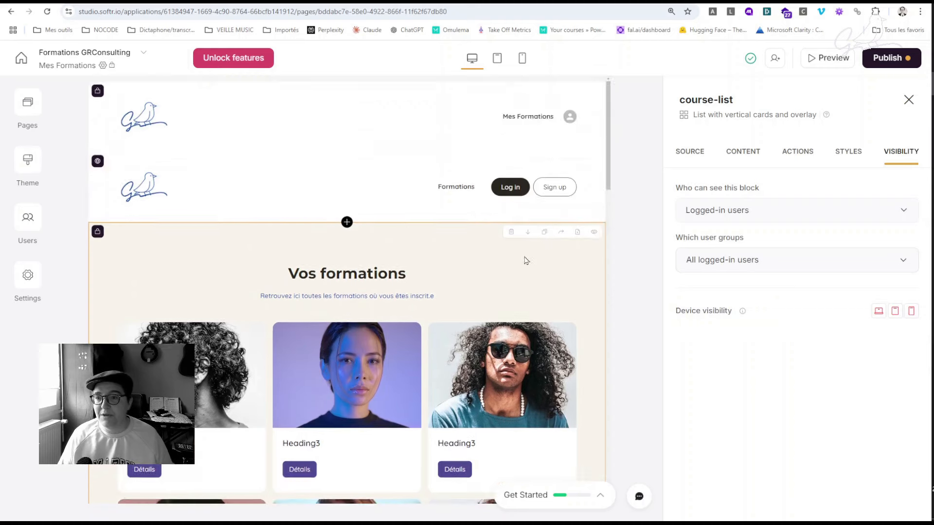
Open the Home page and examine the visibility settings of its first hero block, the one offering account creation and login
click(27, 110)
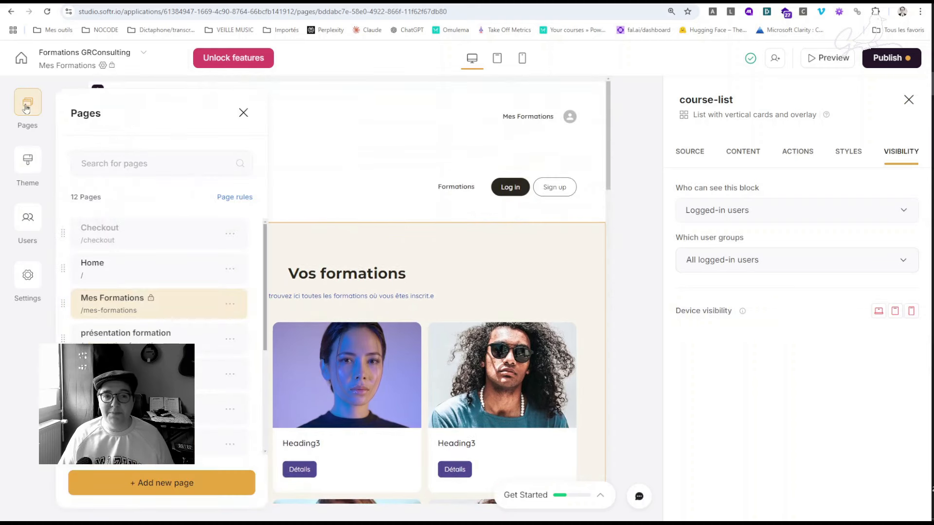
click(136, 263)
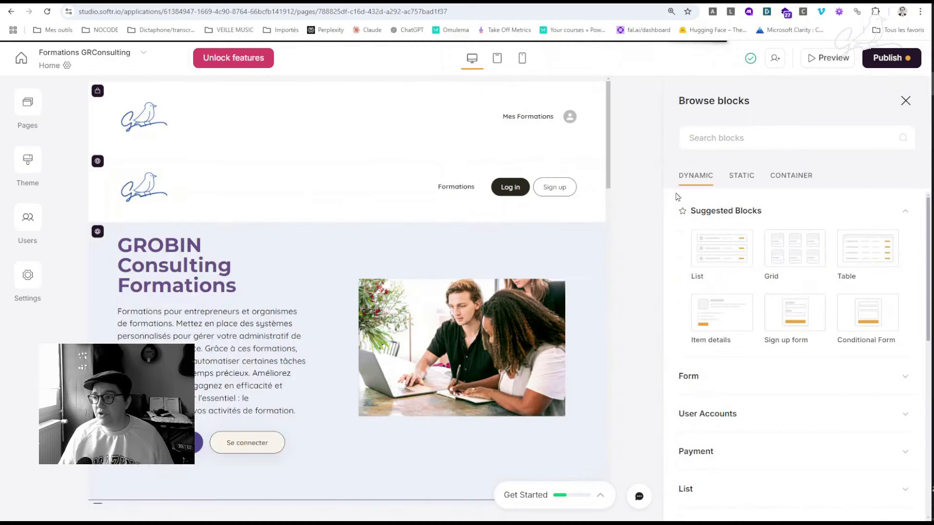
click(631, 179)
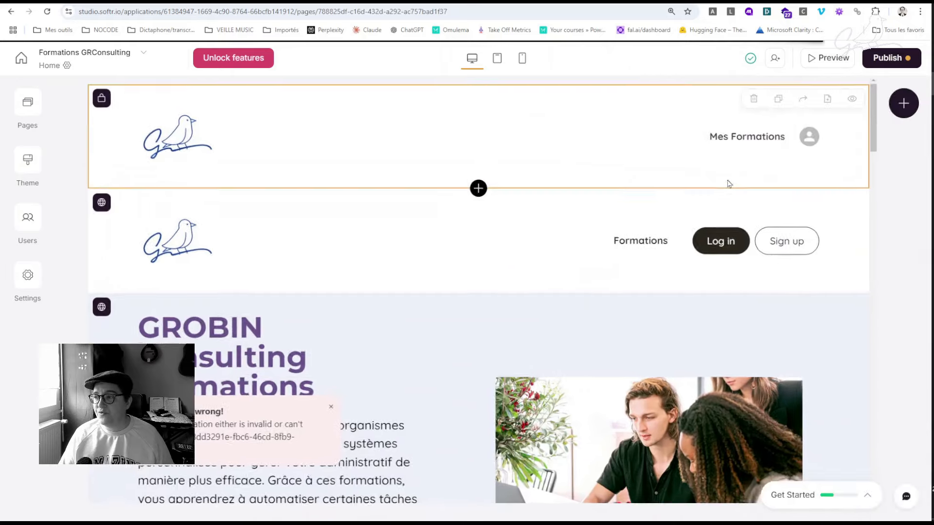
click(440, 339)
click(910, 158)
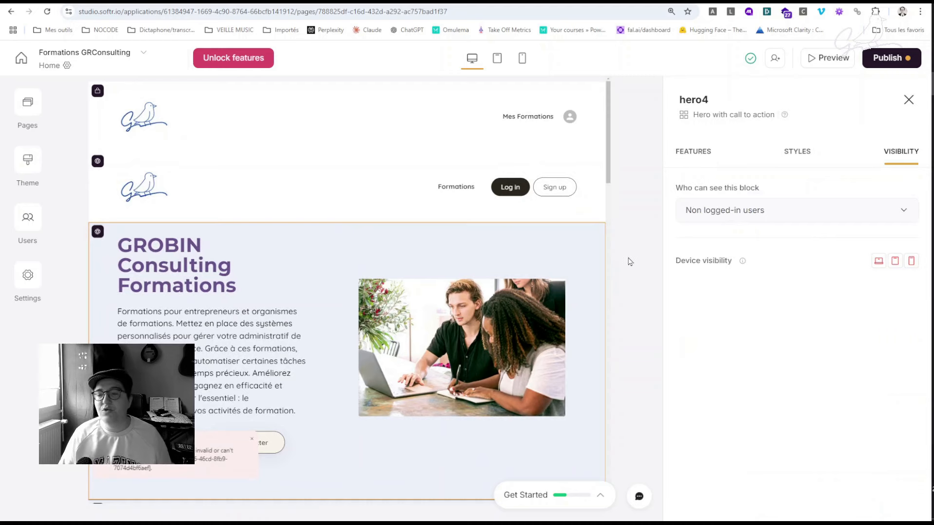
Examine the visibility settings of the second hero block on the Home page and compare its content with the first hero
scroll(326, 294, down, 5)
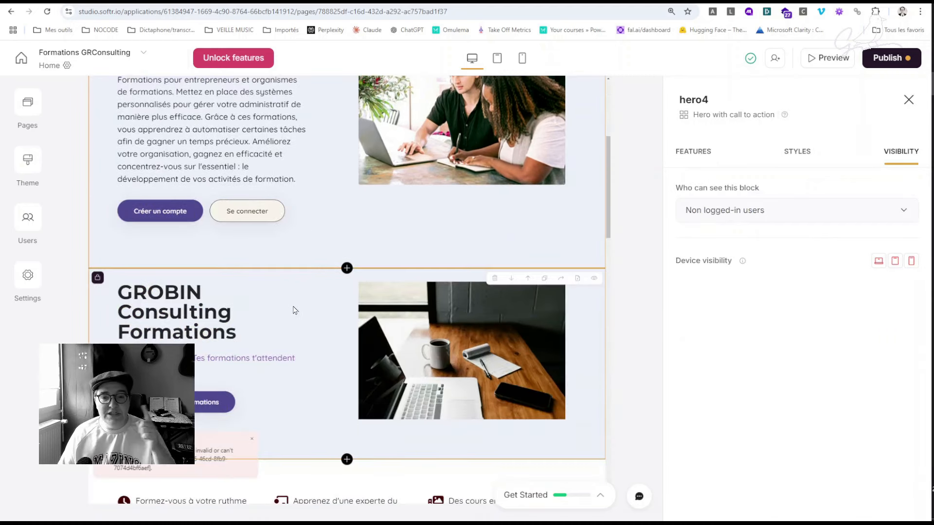
click(295, 310)
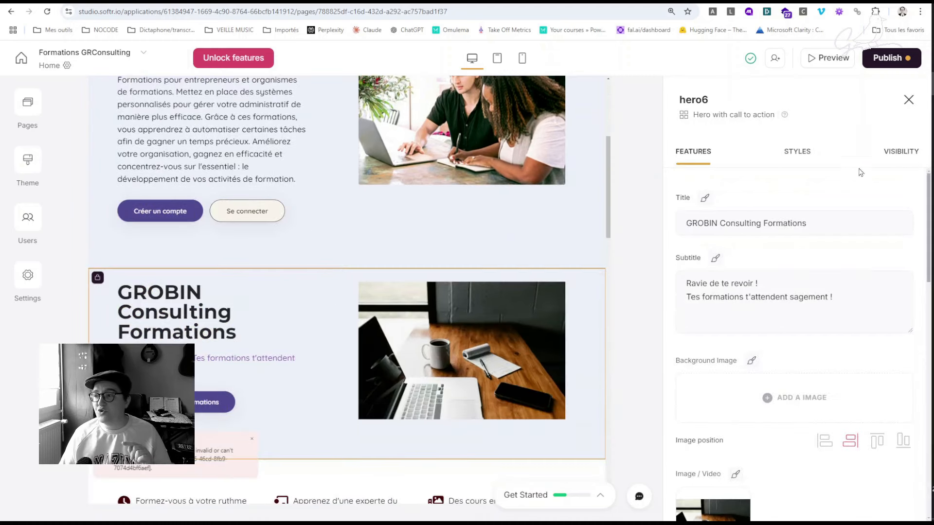
click(899, 154)
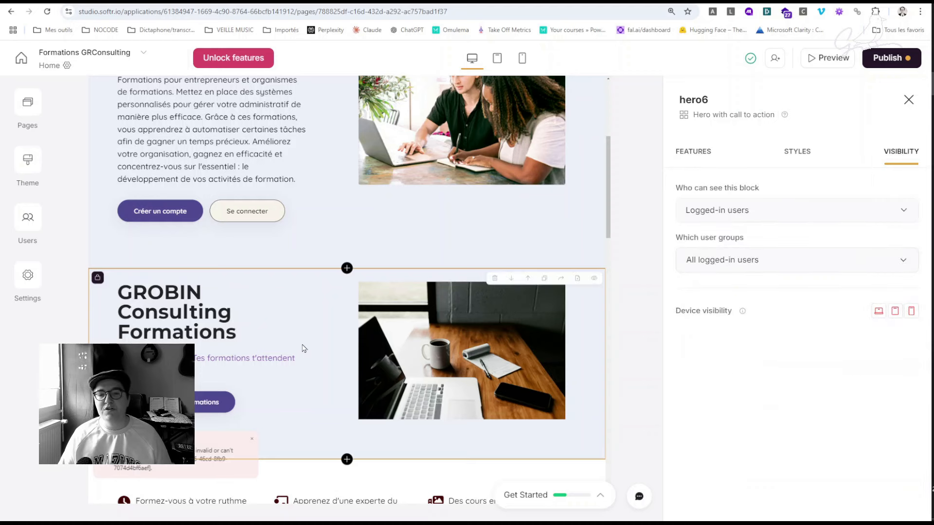
scroll(304, 344, up, 1)
scroll(304, 344, up, 3)
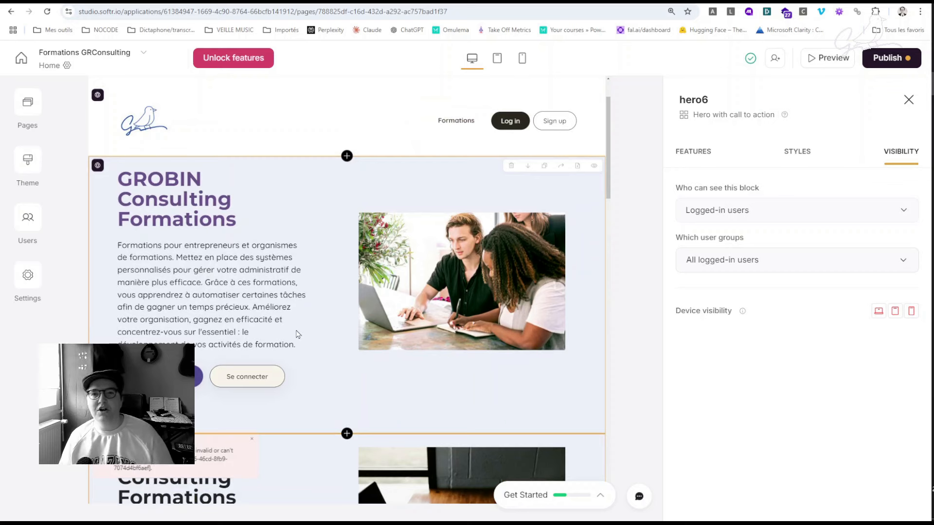
scroll(310, 296, down, 1)
scroll(310, 296, up, 2)
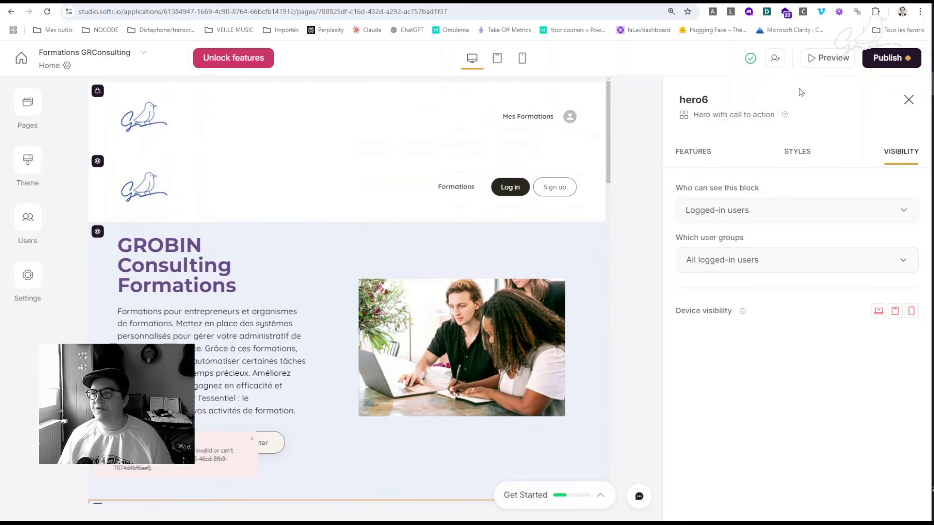
Preview the app and review the Home page as a non-logged-in user
click(835, 58)
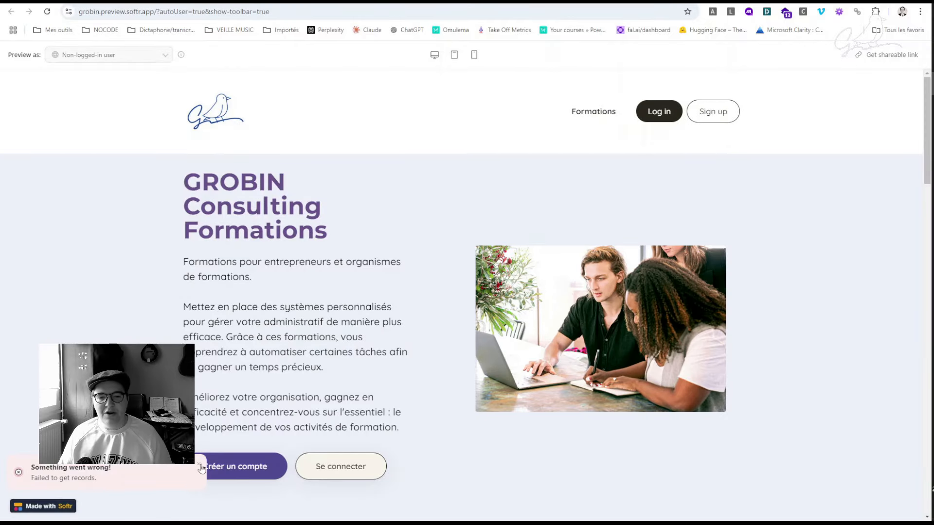
scroll(279, 346, down, 9)
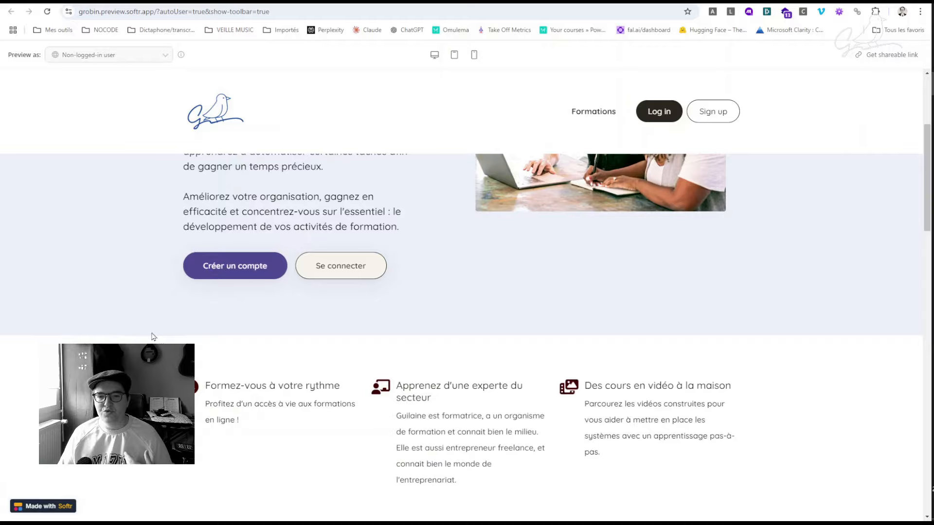
scroll(422, 372, up, 5)
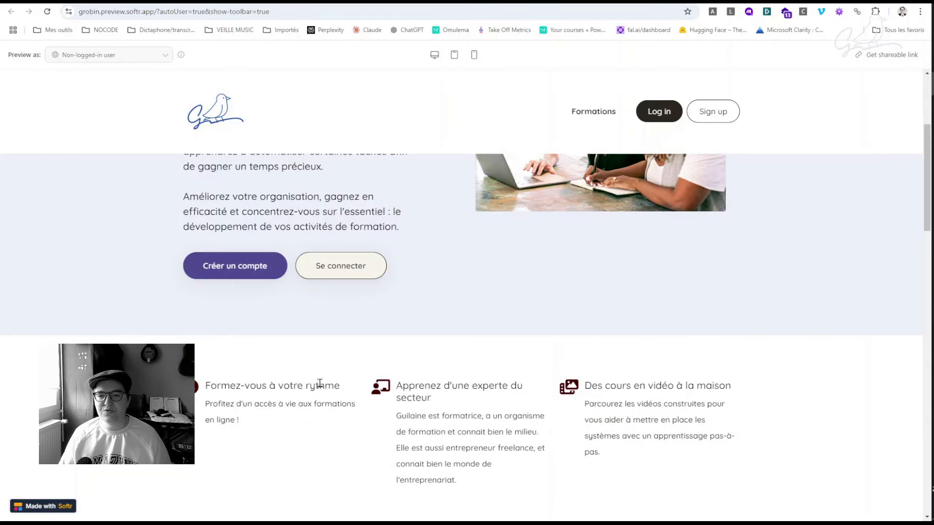
scroll(433, 400, up, 4)
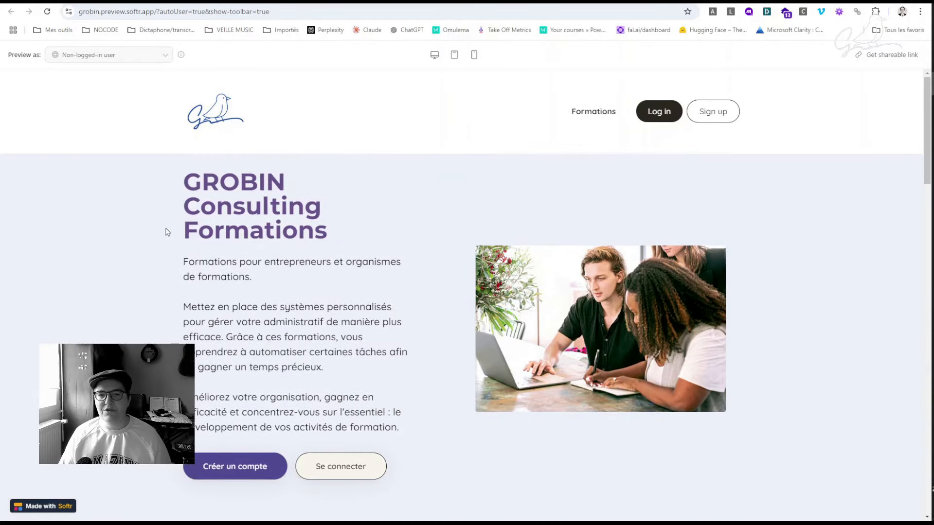
Switch the preview to the student test user and accept the notice about previewing as a user
click(135, 60)
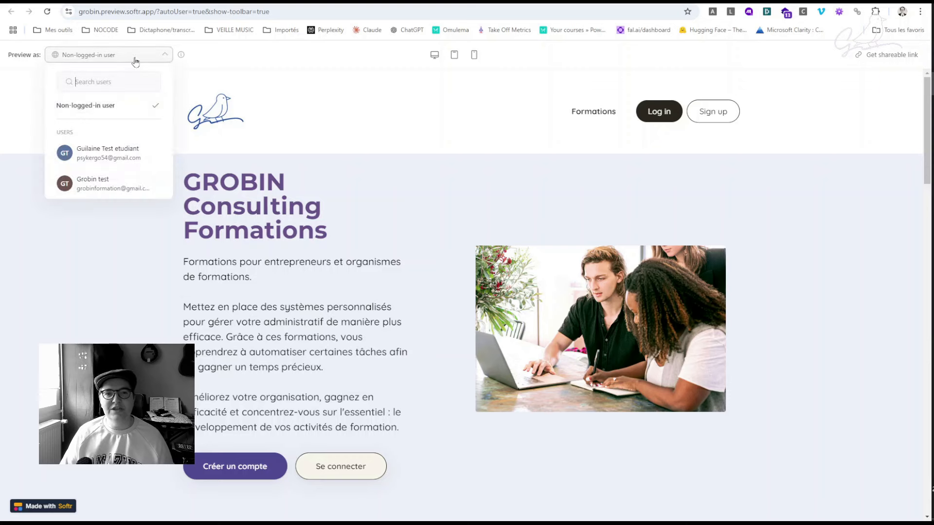
click(86, 152)
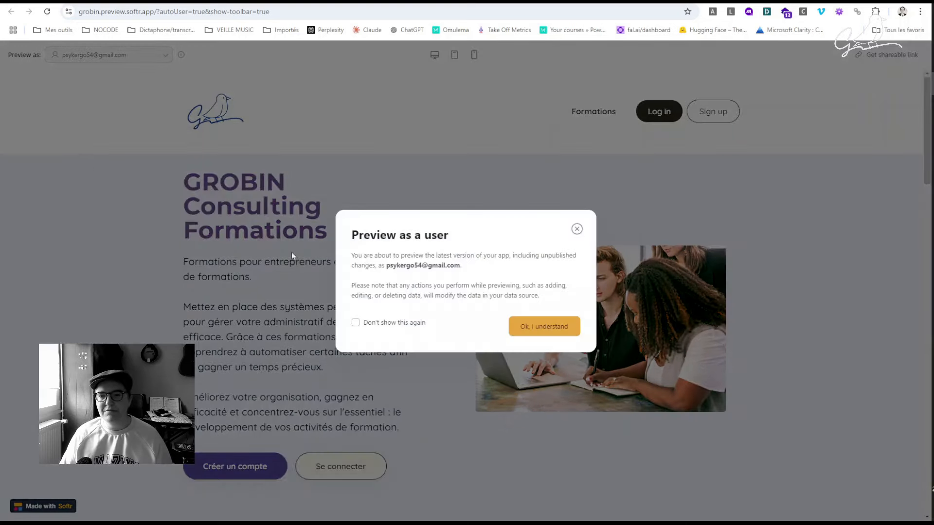
click(535, 328)
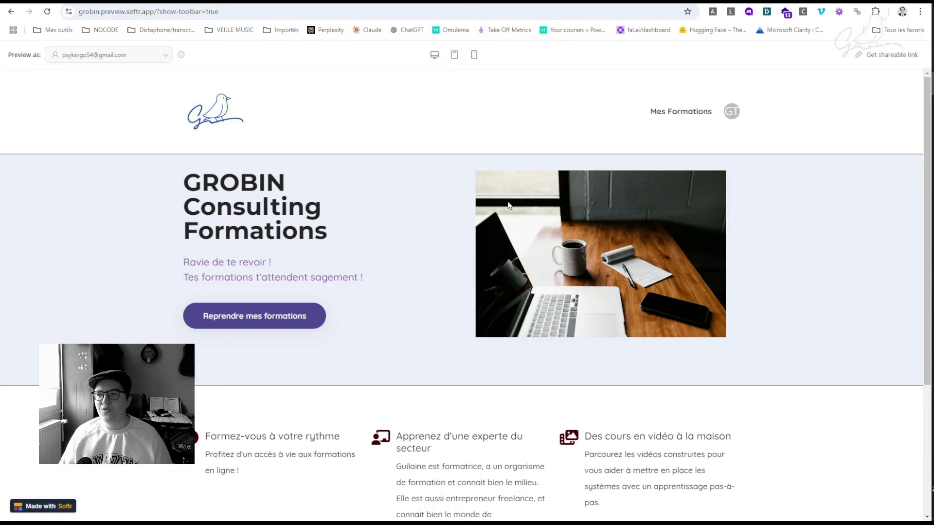
Open Mon Compte from the previewed user's account options and review the profile and change-password forms
click(732, 111)
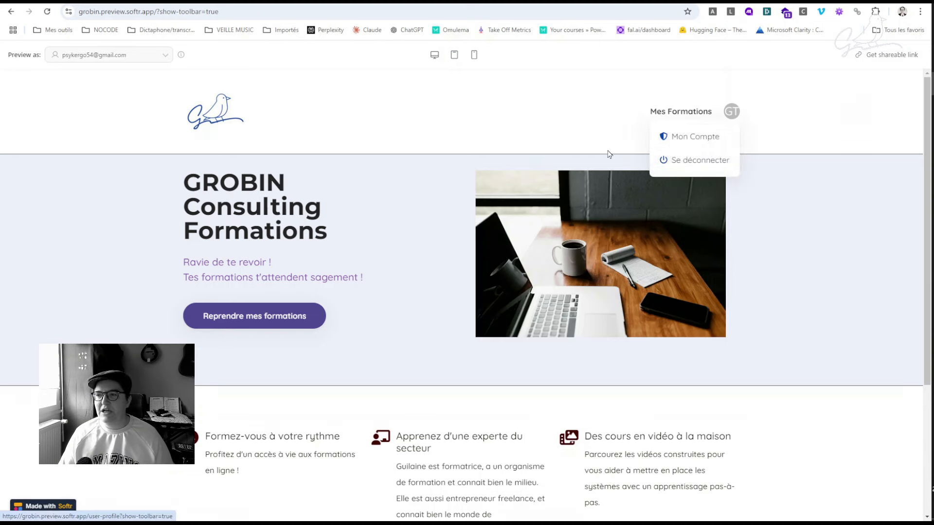
click(688, 139)
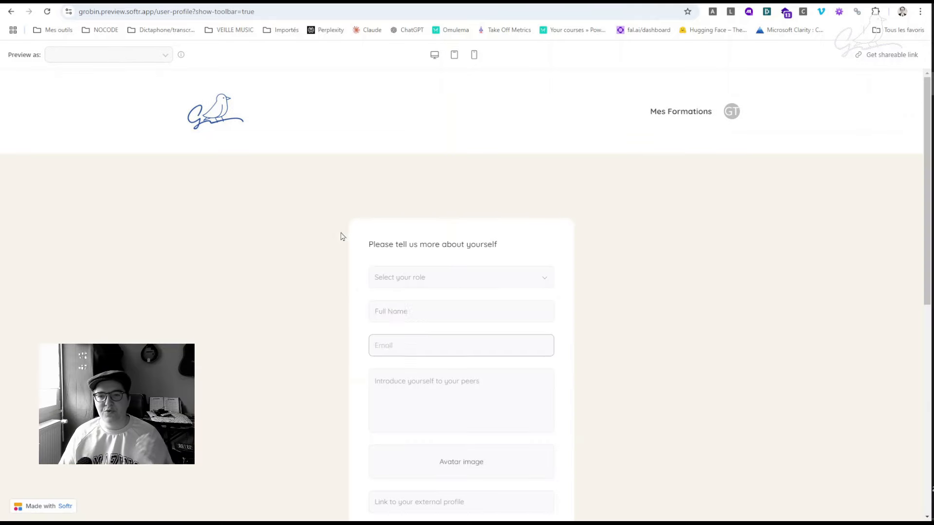
scroll(269, 235, down, 4)
scroll(350, 278, down, 4)
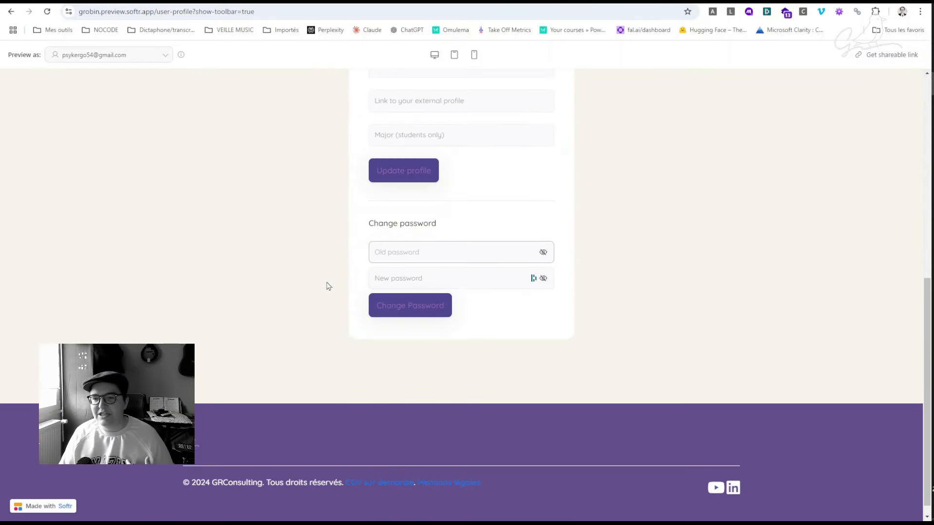
scroll(327, 289, up, 5)
scroll(325, 291, up, 3)
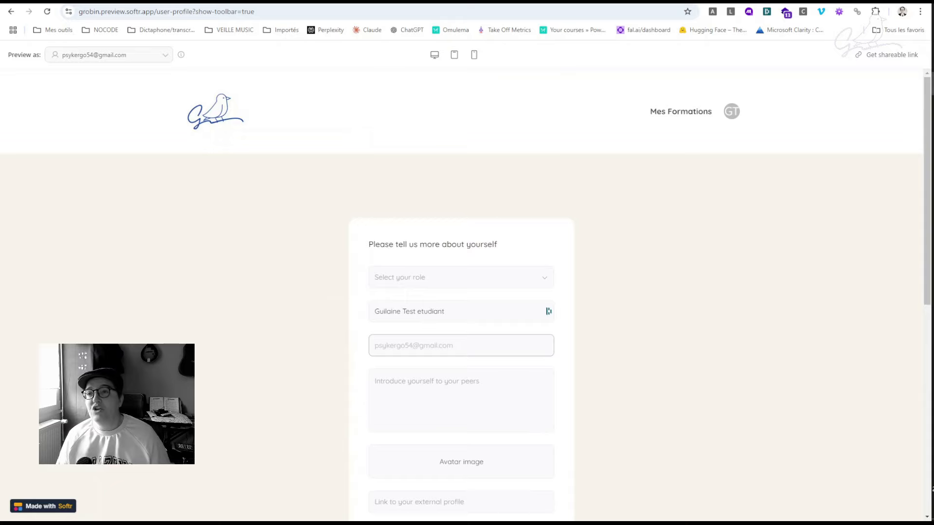
Return to Softr Studio, open the app's Users list and examine its columns through to the magic links
key(ctrl+shift+Tab)
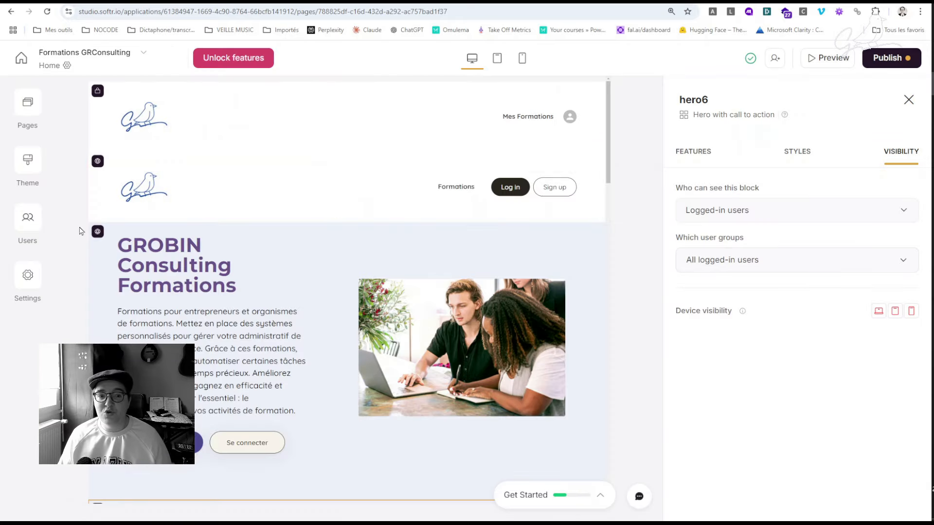
click(31, 229)
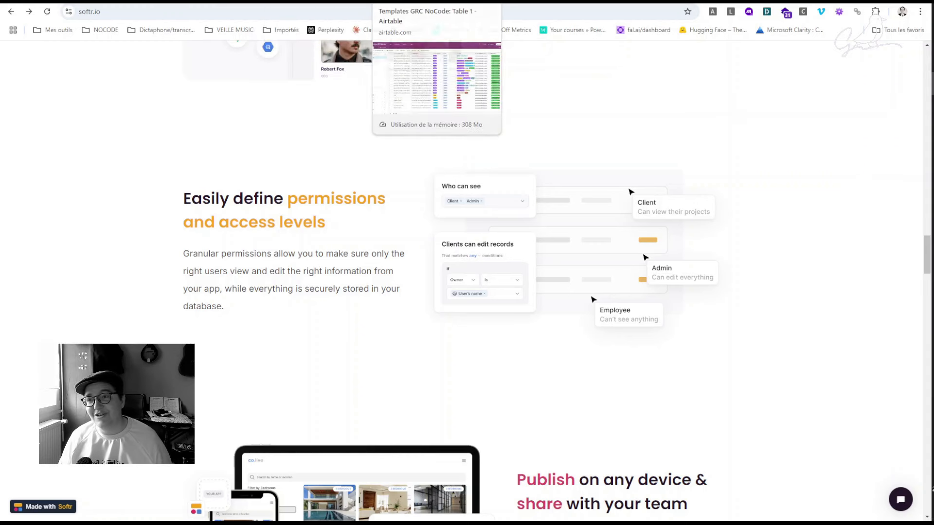
click(292, 2)
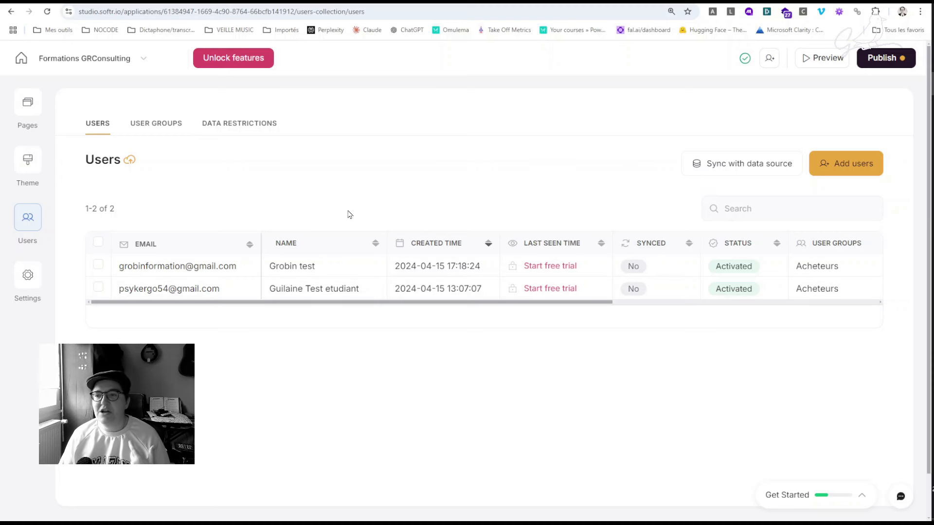
drag(471, 304, 719, 330)
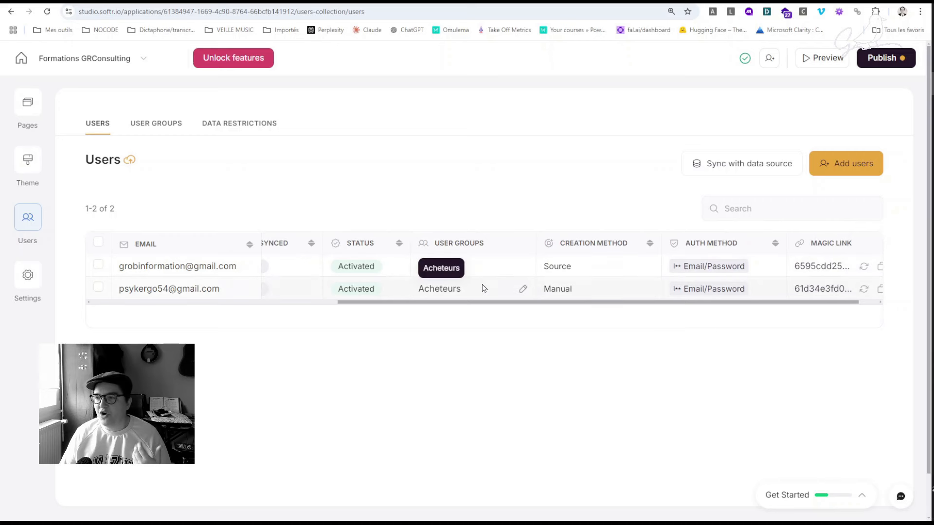
drag(551, 304, 727, 314)
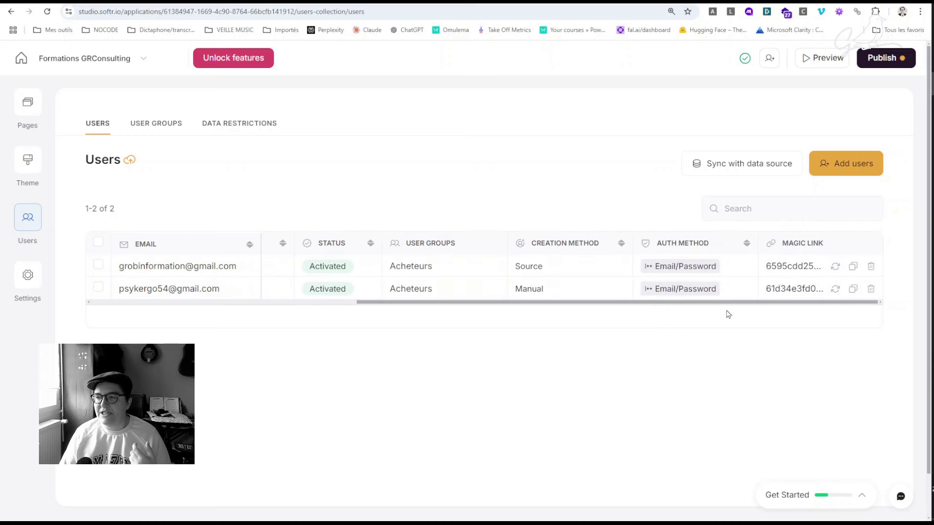
Copy the student test user's magic link and open it in a new browser tab
click(852, 289)
key(ctrl+t)
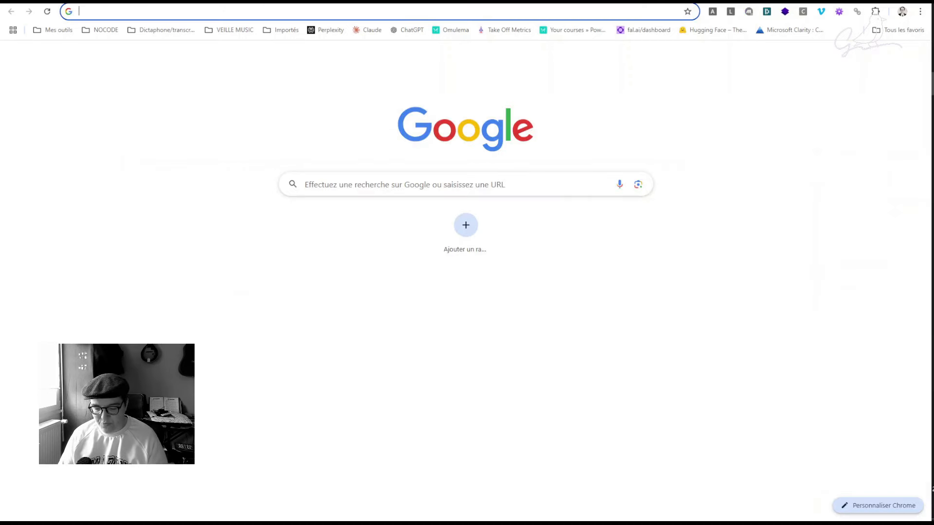
key(ctrl+v)
key(Return)
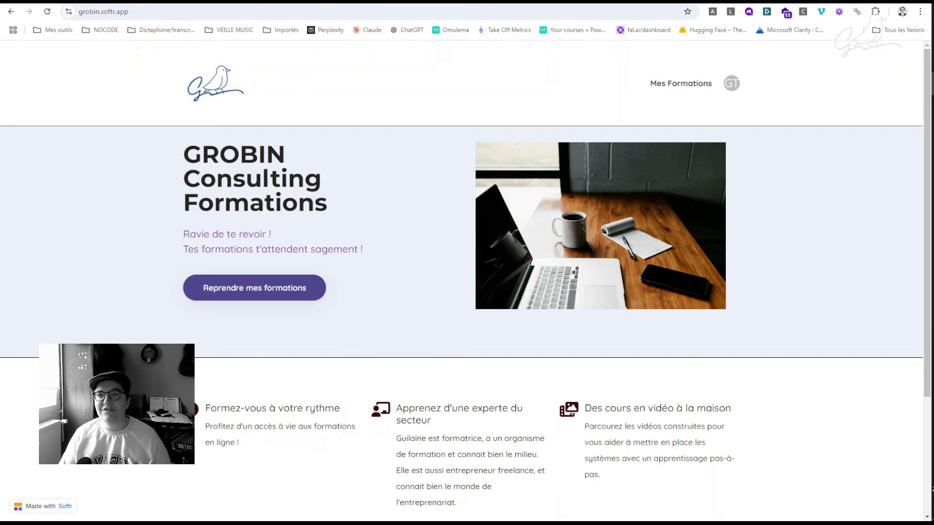
Return to Softr Studio, view the user groups, and open the new user group form before cancelling it
key(ctrl+shift+Tab)
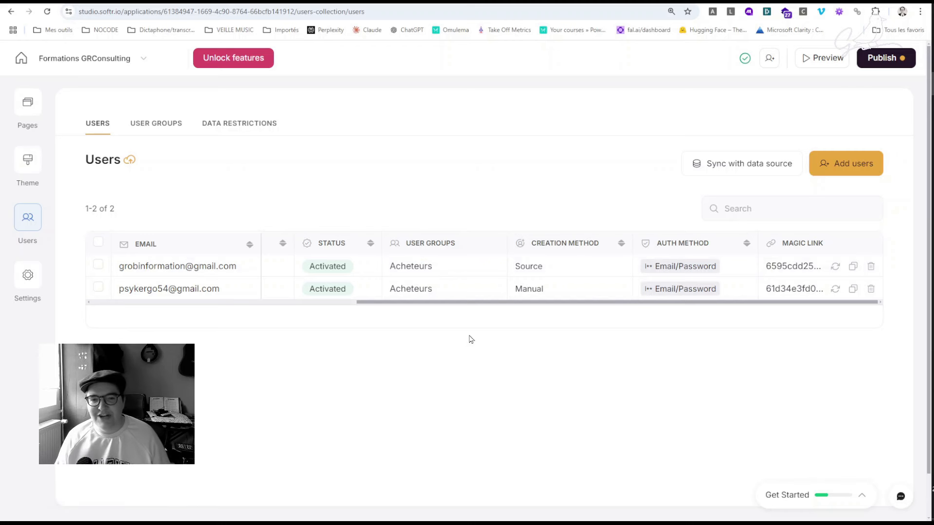
click(155, 125)
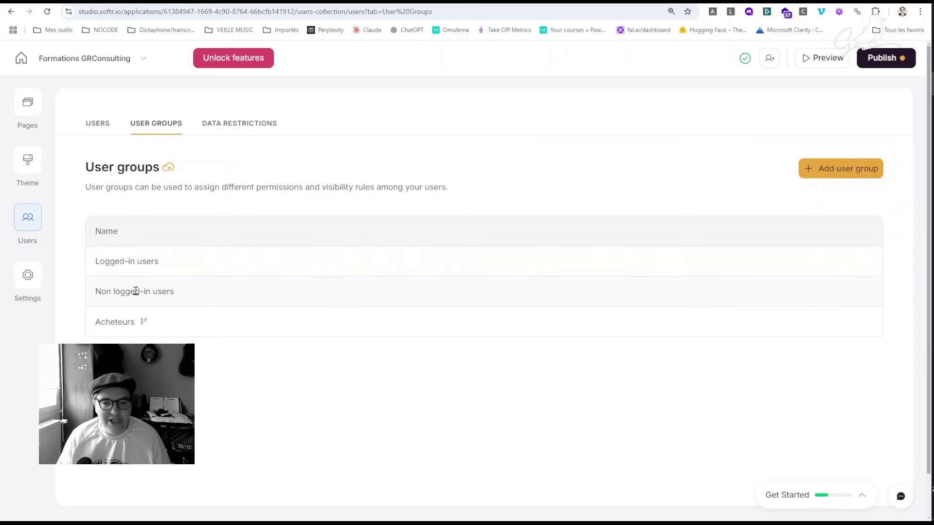
click(833, 178)
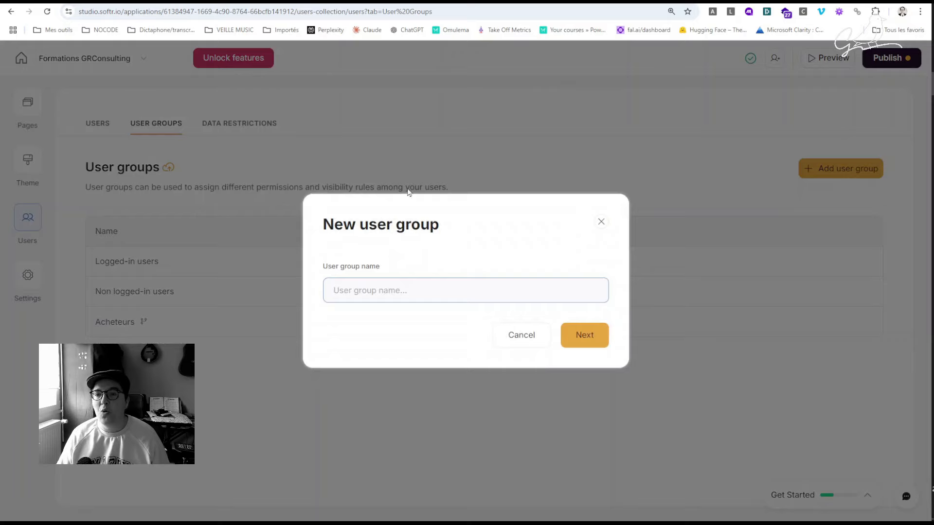
click(525, 335)
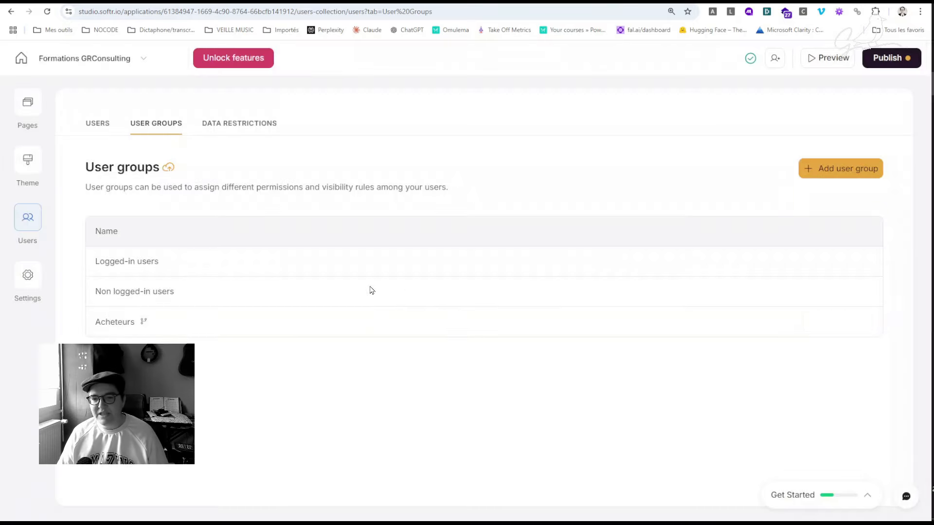
Open the Acheteurs user group and examine its manual user assignment and product-based membership conditions
click(818, 327)
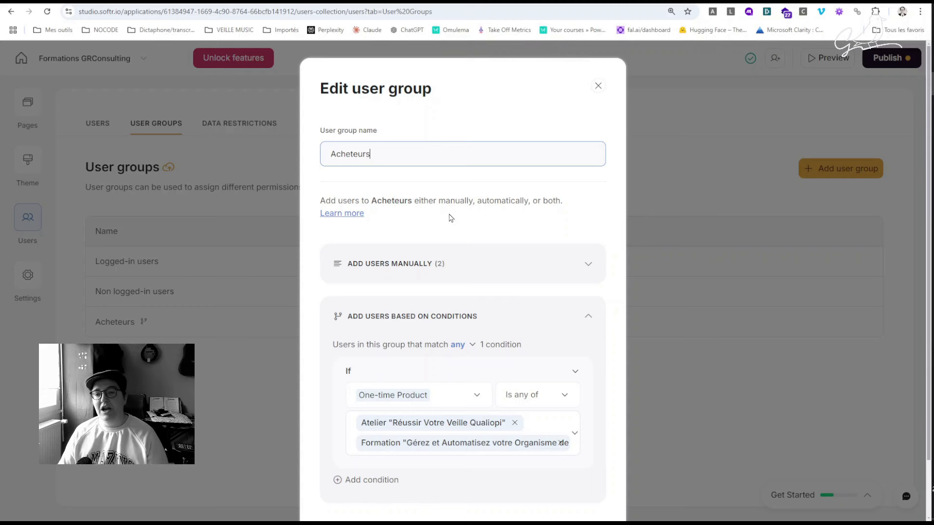
click(587, 264)
click(587, 264)
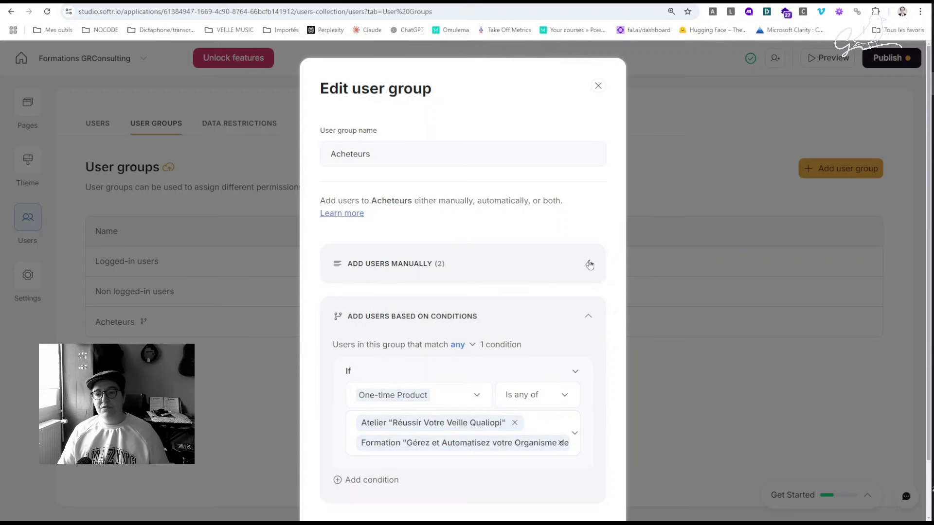
scroll(470, 222, down, 1)
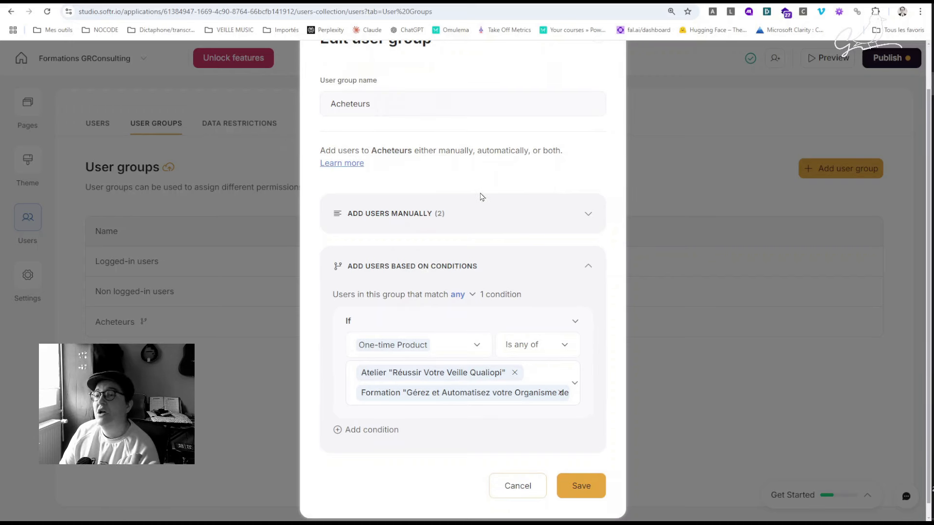
scroll(461, 267, down, 1)
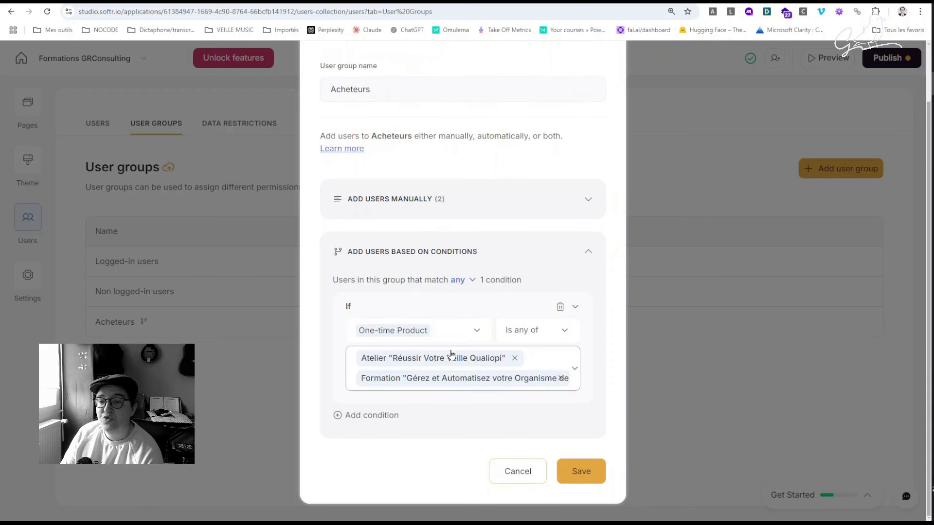
Examine the field options of the Acheteurs group's condition, including the logged-in user ones, and leave the group unsaved for the app's pages
click(460, 333)
double_click(460, 336)
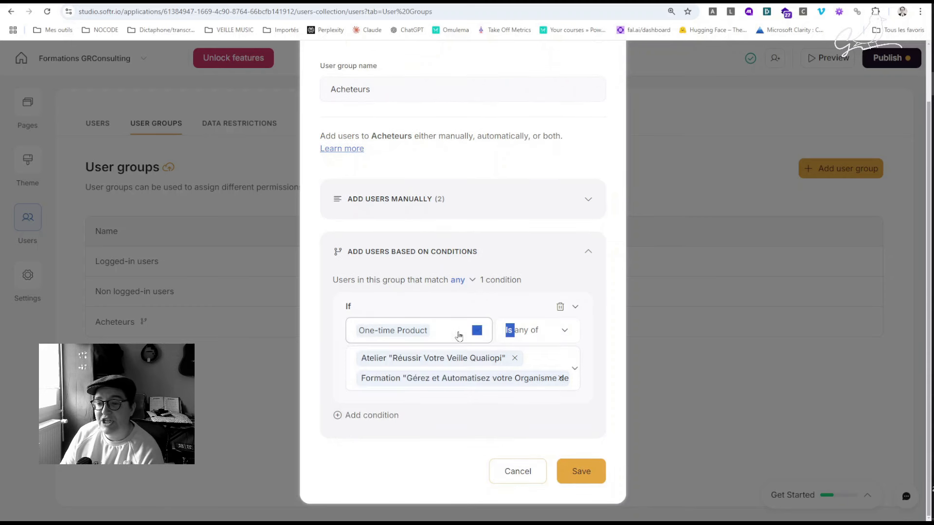
click(500, 260)
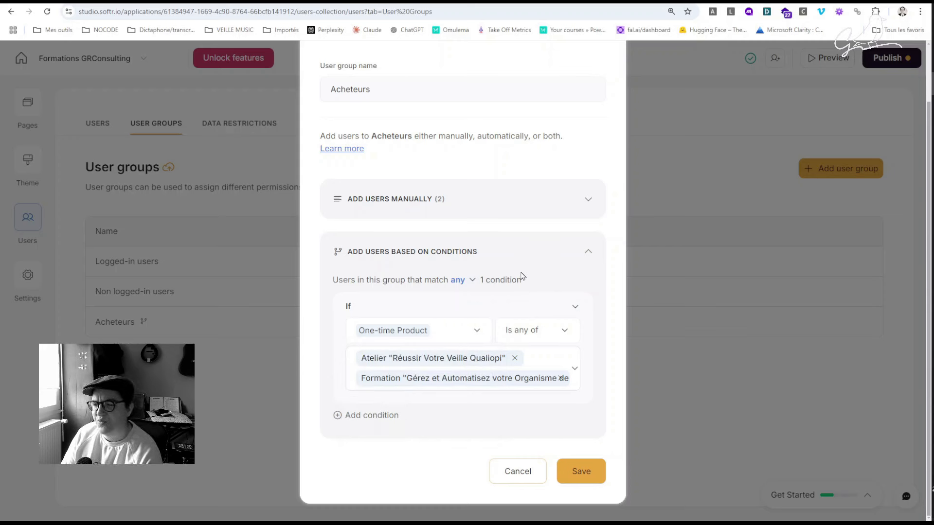
click(473, 335)
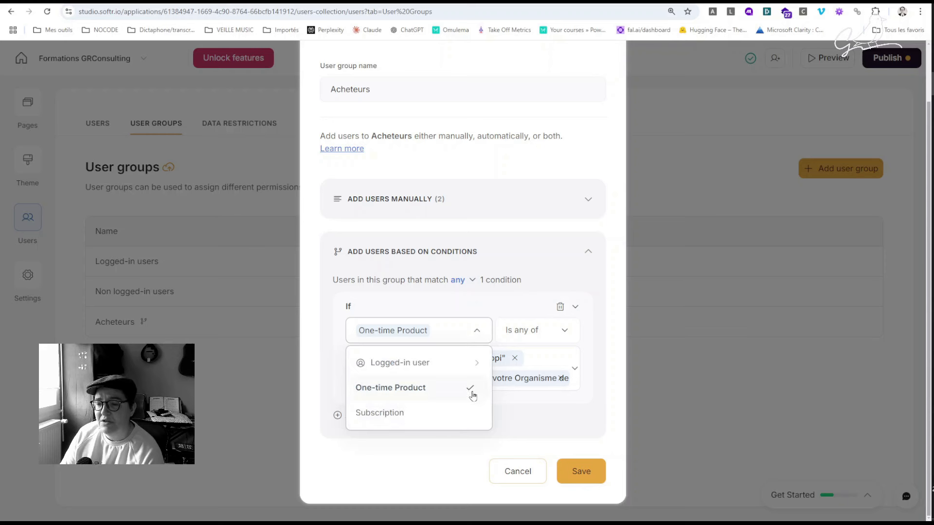
click(476, 362)
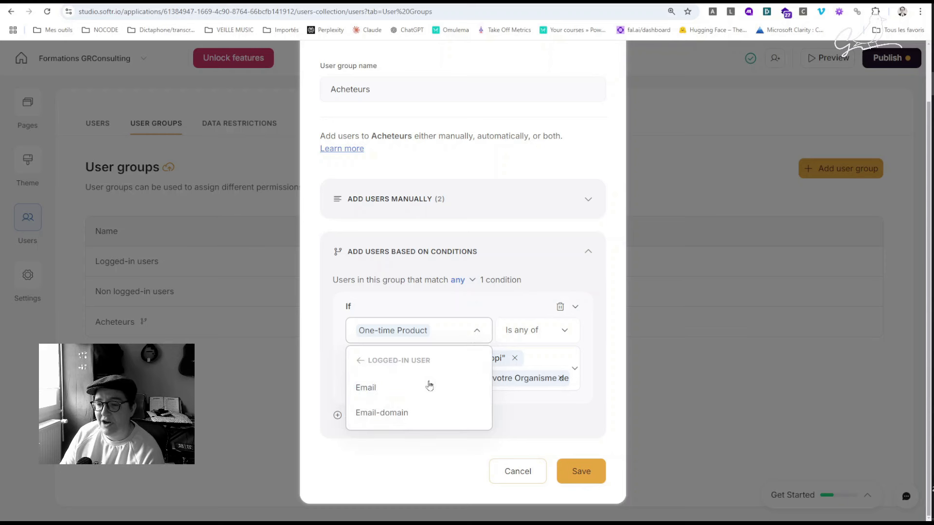
click(554, 271)
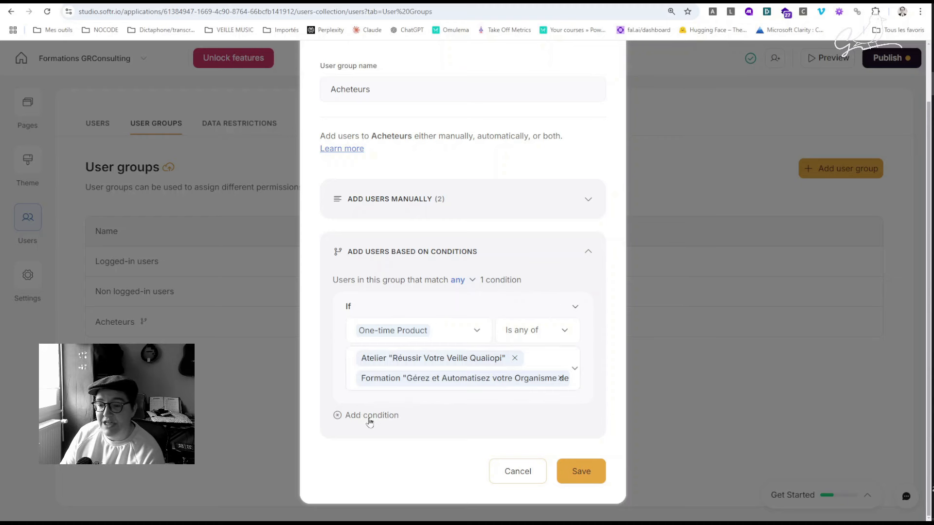
scroll(419, 279, up, 1)
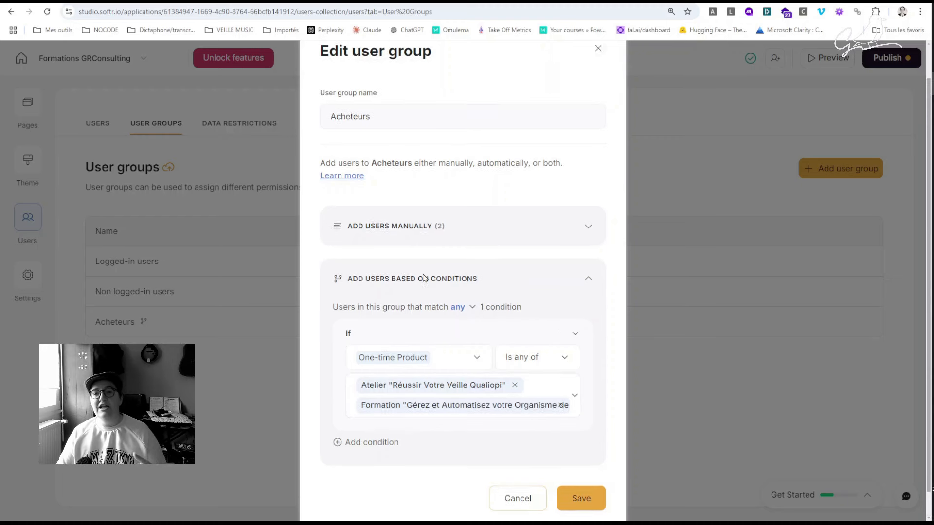
scroll(424, 278, up, 1)
click(44, 130)
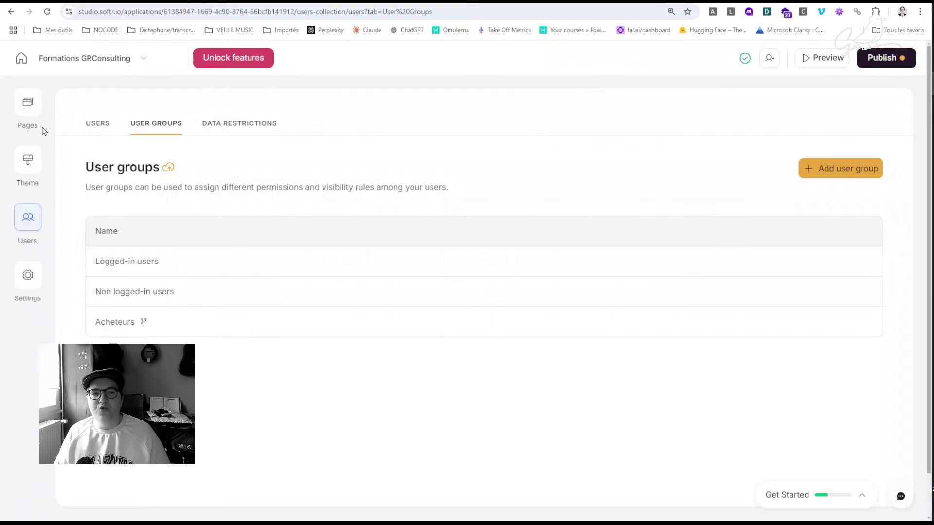
click(27, 108)
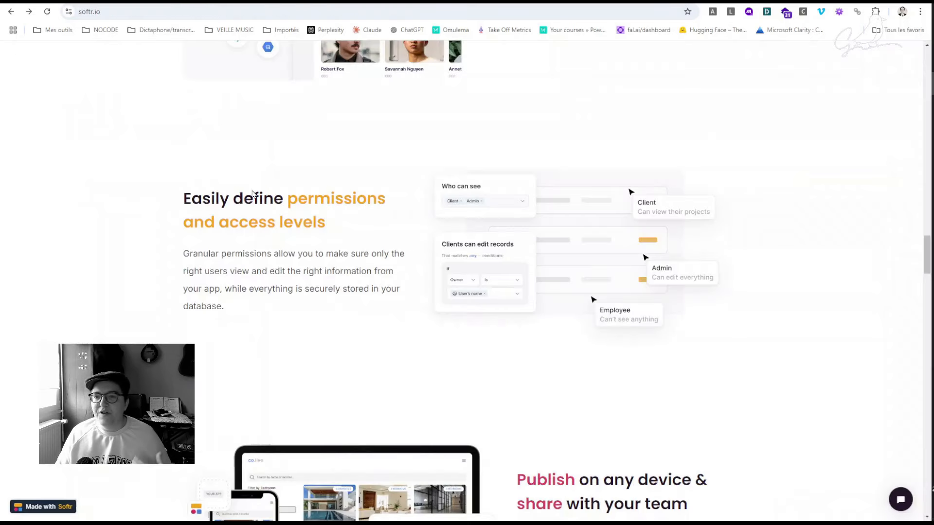
On the Softr website, examine the sections on publishing to any device, workflow tool integrations and pre-built templates
scroll(340, 316, down, 3)
scroll(339, 275, down, 1)
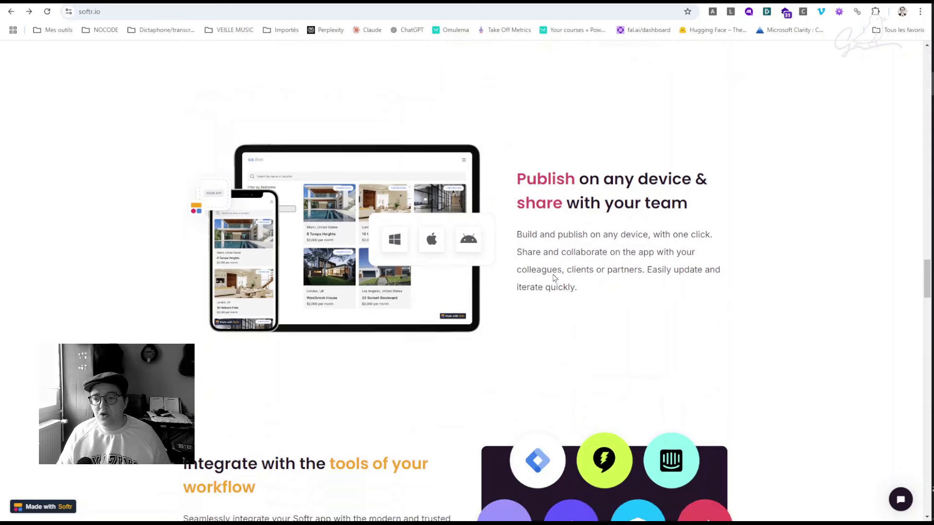
scroll(336, 272, down, 3)
scroll(334, 267, down, 4)
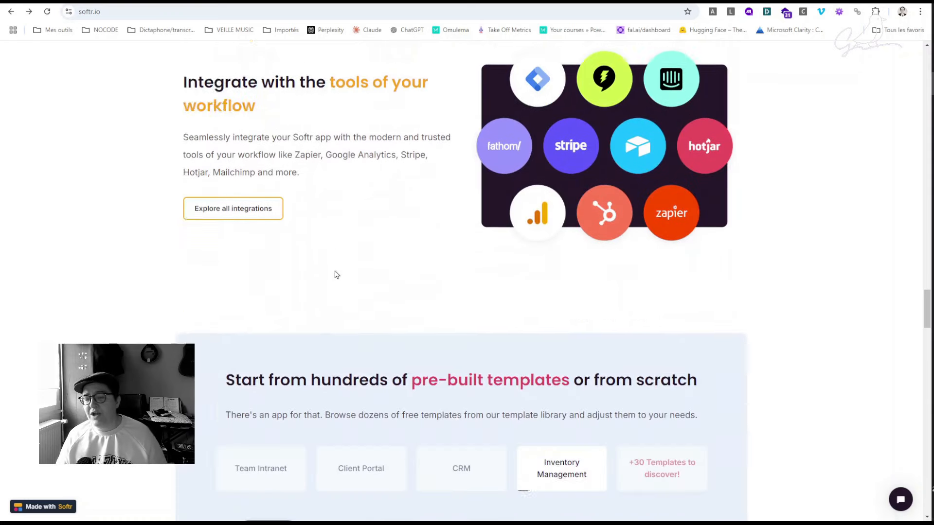
scroll(351, 270, up, 4)
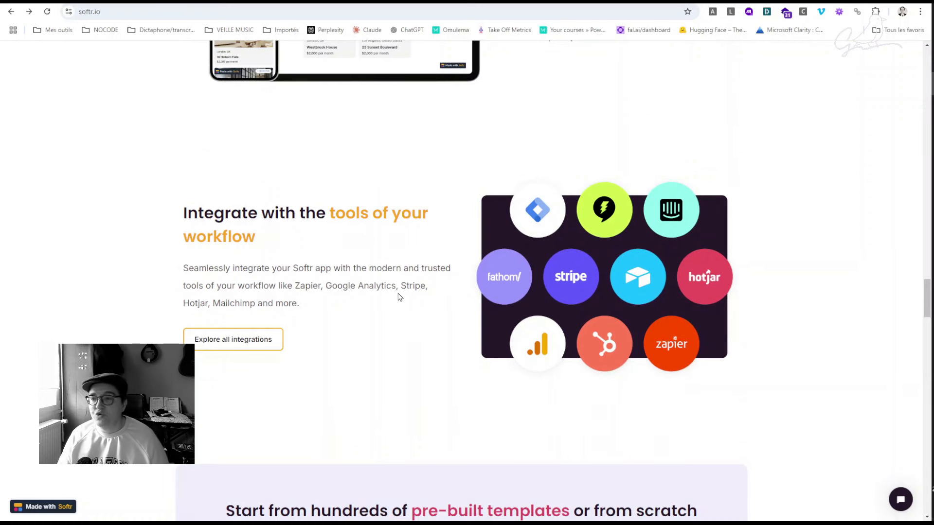
scroll(399, 297, down, 4)
scroll(100, 271, down, 5)
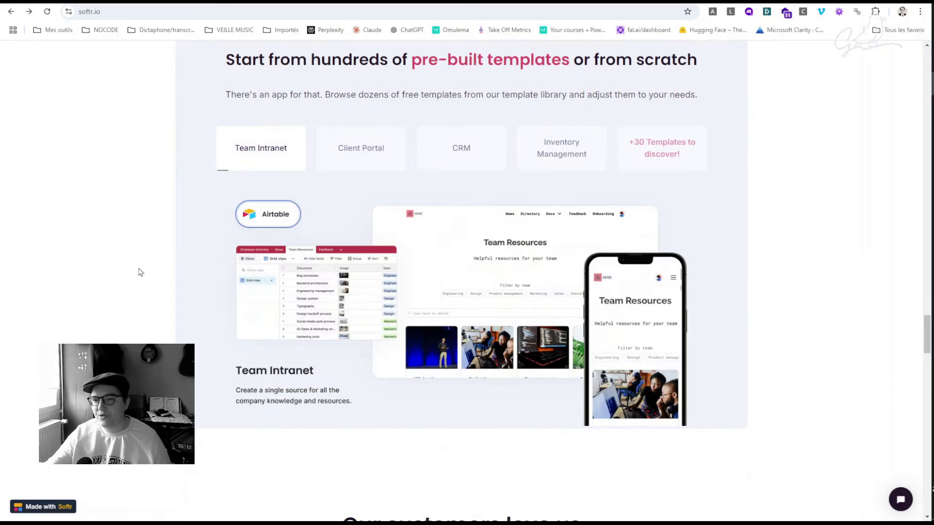
scroll(137, 272, up, 2)
scroll(122, 289, down, 1)
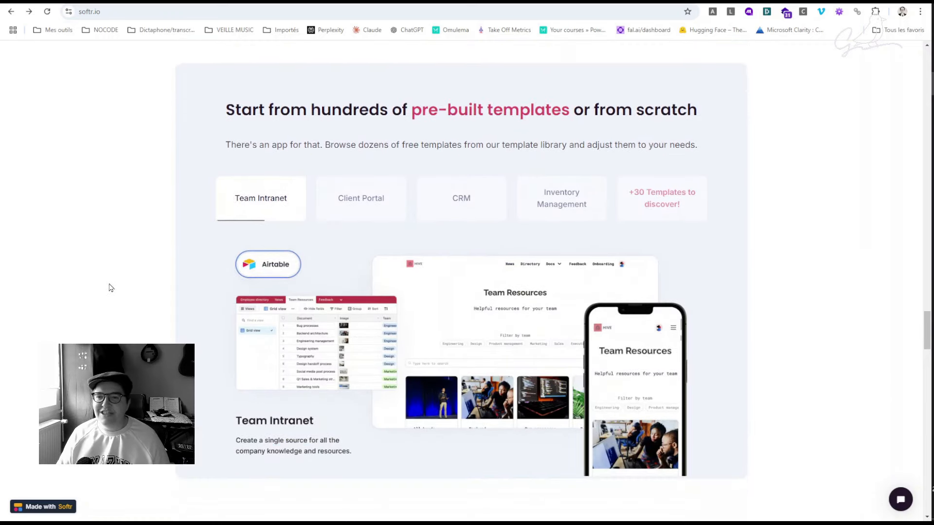
View the Client Portal, CRM and Inventory Management template samples, plus the gallery of additional templates
click(360, 200)
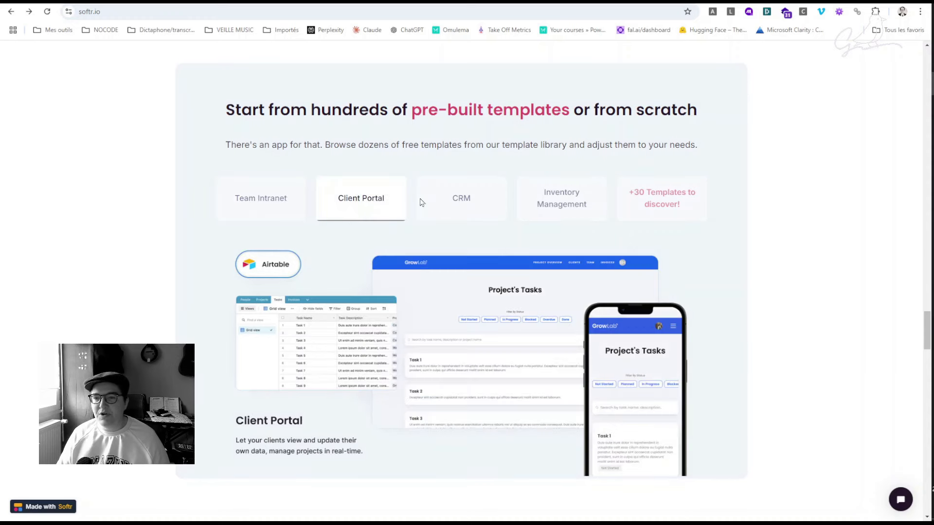
click(459, 207)
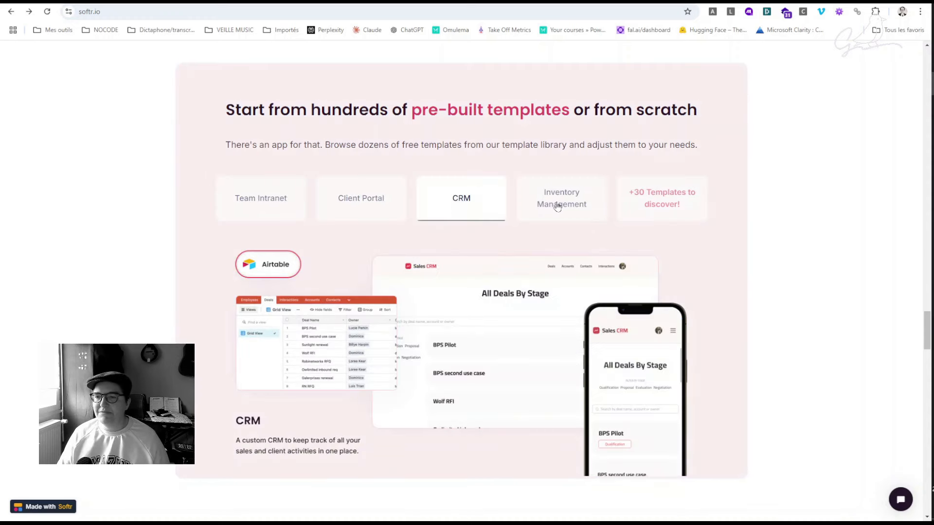
click(558, 207)
click(676, 212)
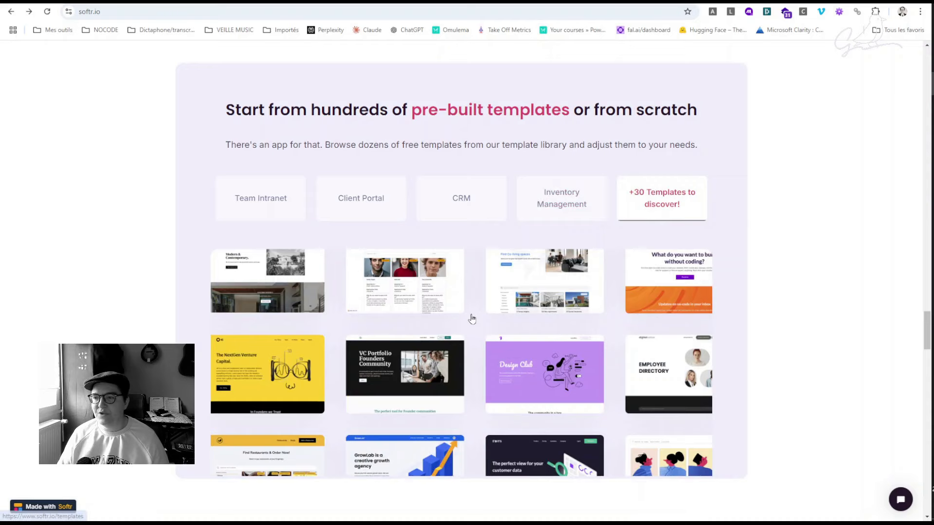
scroll(471, 319, down, 6)
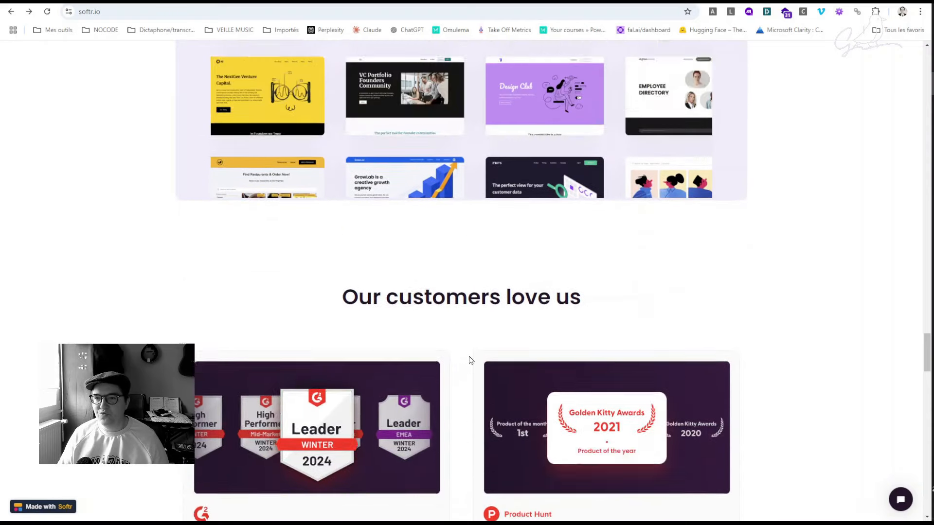
scroll(470, 361, up, 2)
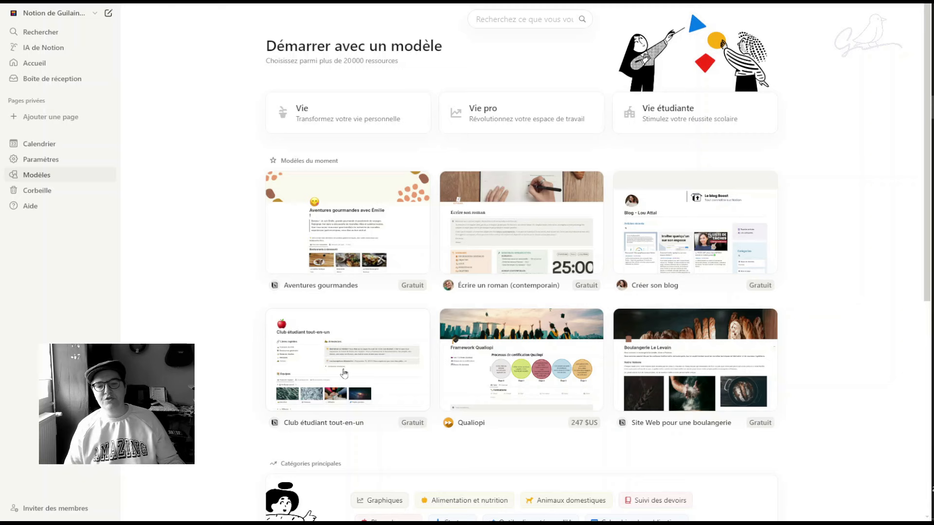
In Notion, browse the template gallery and add the free Aventures gourmandes template to the workspace
scroll(229, 319, down, 1)
scroll(228, 319, down, 4)
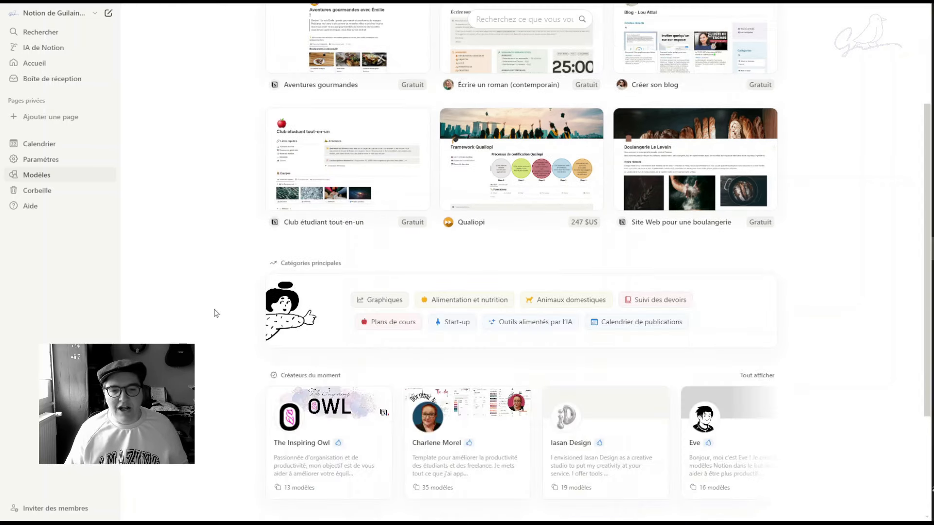
scroll(213, 307, down, 3)
scroll(216, 310, up, 6)
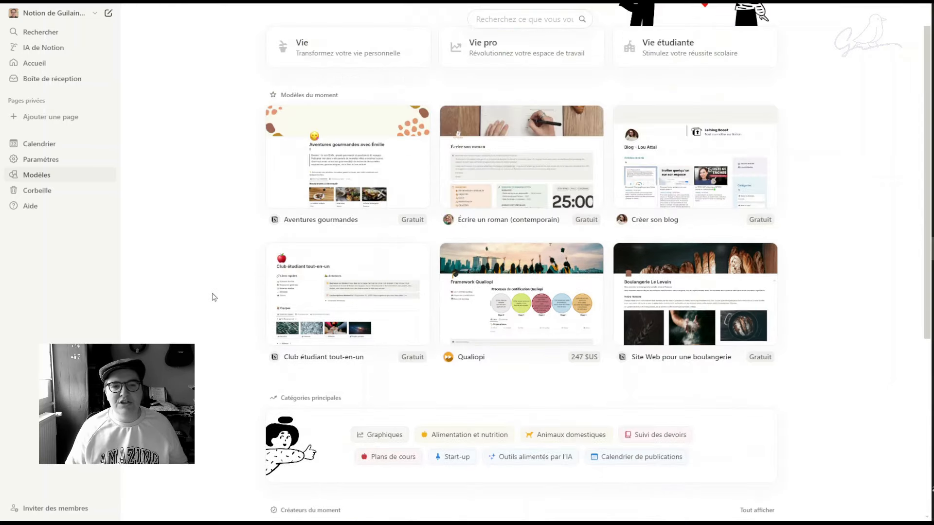
scroll(212, 297, up, 1)
click(354, 221)
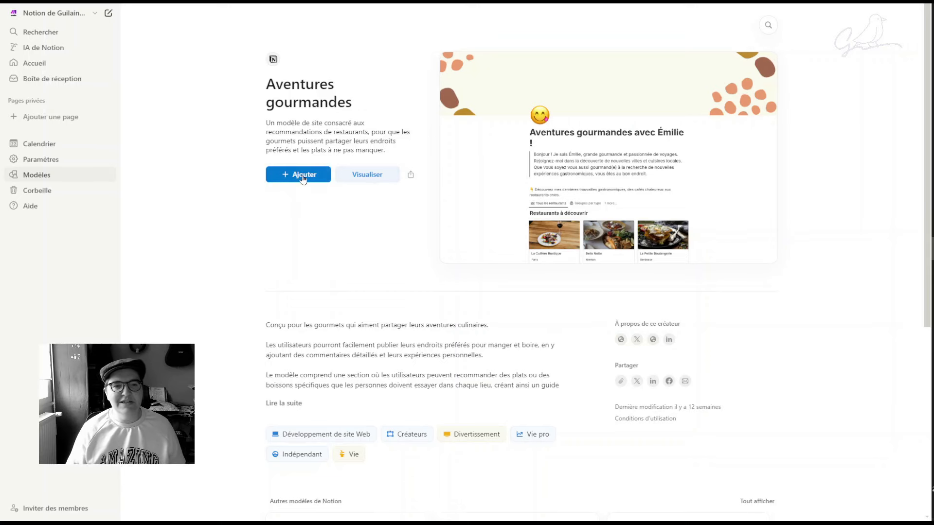
click(302, 176)
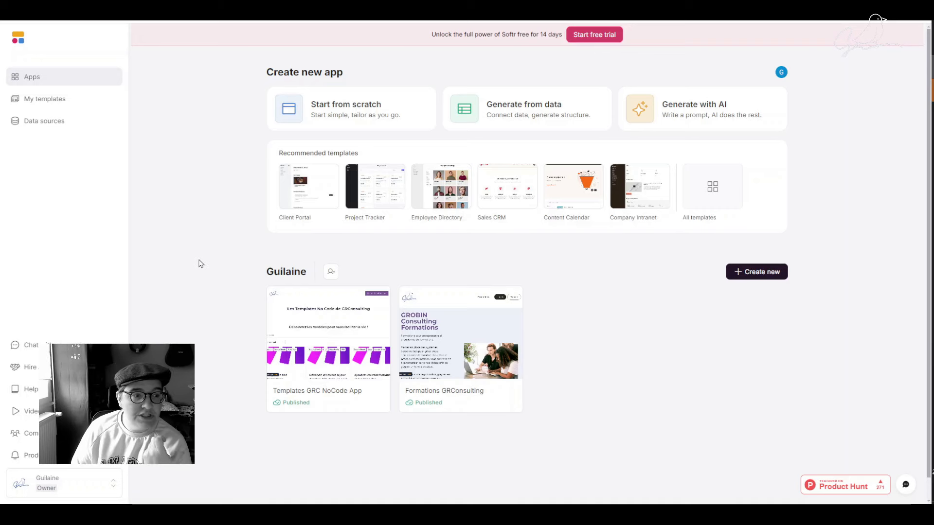
In Softr, view the pre-built pages offered for an app started from scratch, and close the dialog without creating anything
click(717, 189)
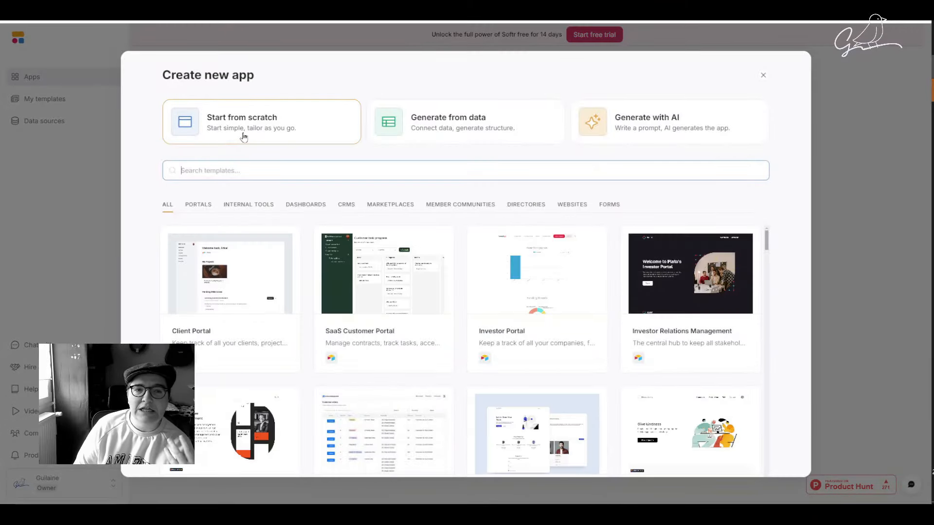
click(242, 138)
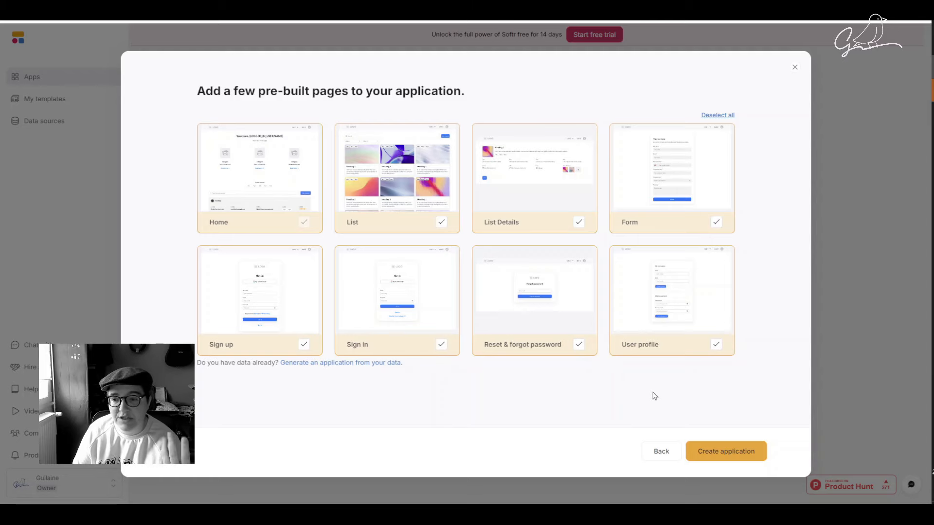
click(795, 70)
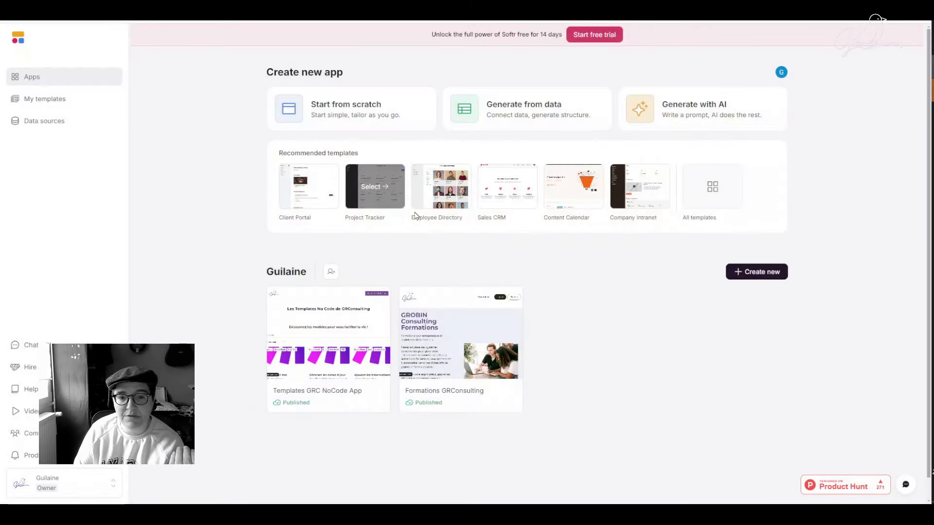
Browse the Portals category of the app templates, checking which data sources each template supports
click(733, 196)
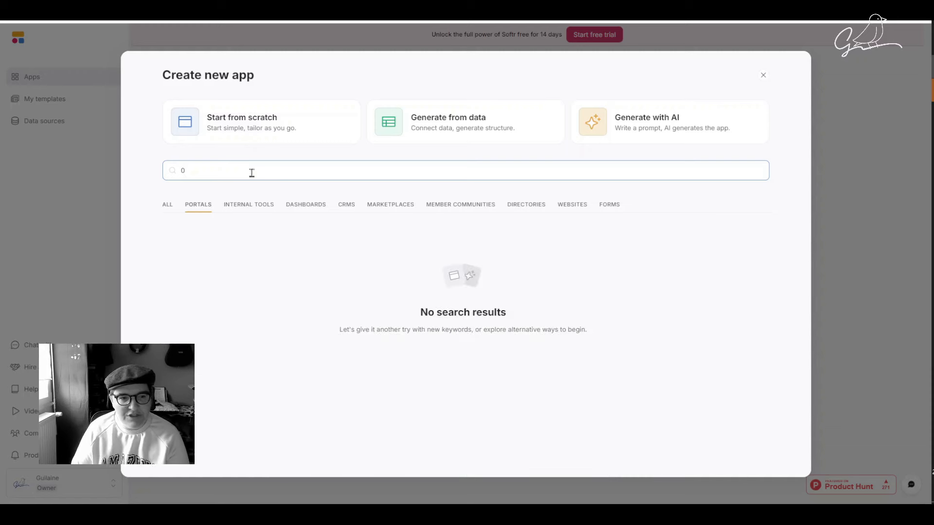
key(BackSpace)
scroll(459, 328, down, 2)
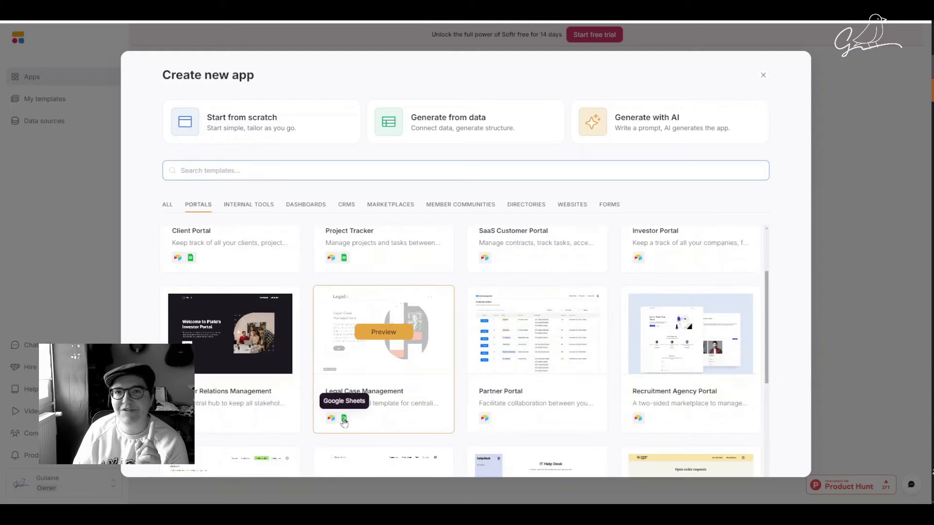
scroll(346, 421, down, 3)
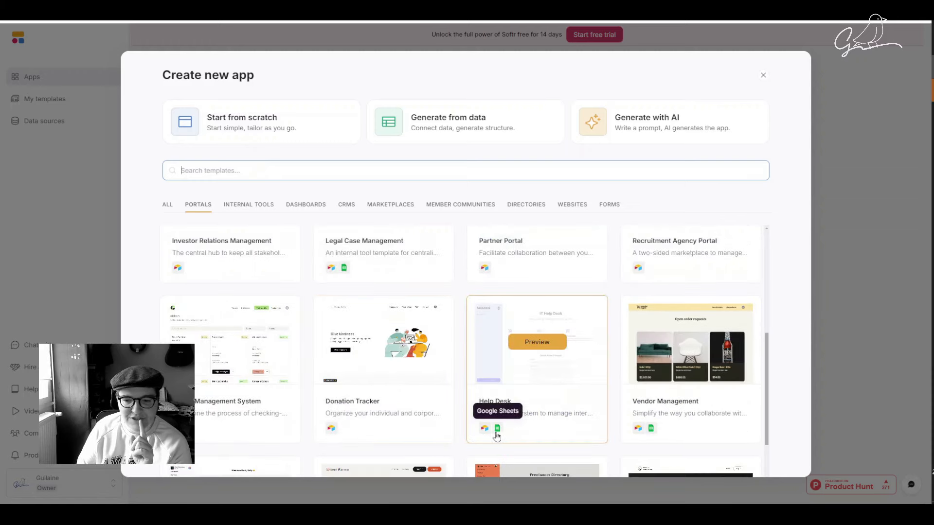
scroll(496, 436, down, 2)
scroll(385, 414, up, 3)
Create a new application from scratch with all the suggested pre-built pages included
click(252, 122)
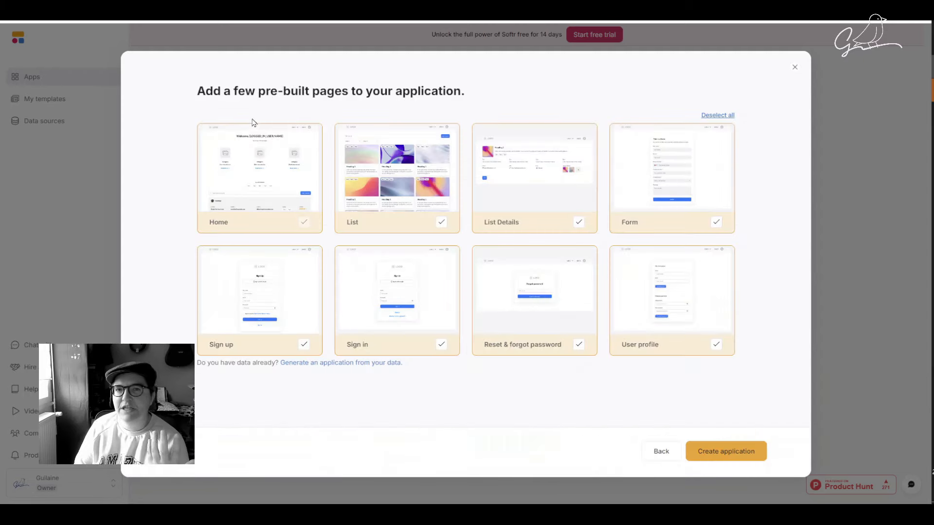
click(725, 457)
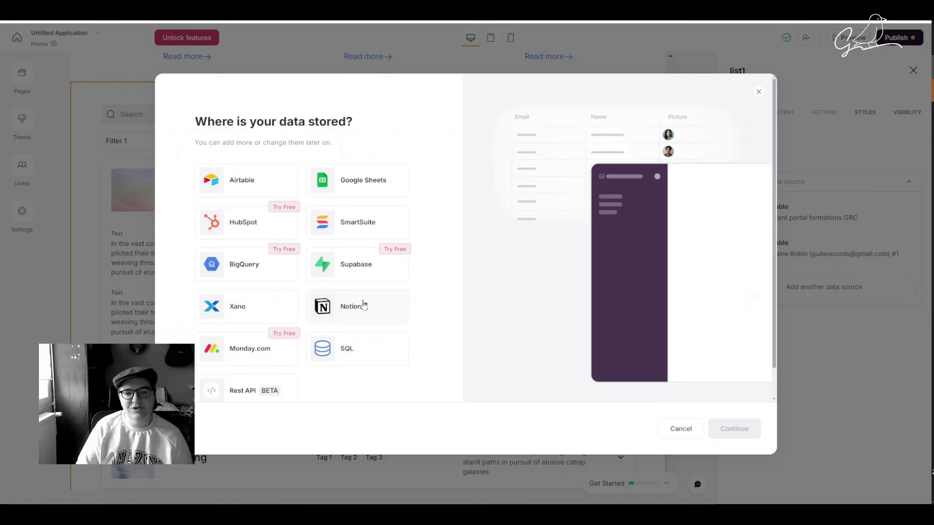
Connect Notion as the list block's data source, granting Softr access to the Aventures gourmandes page only
click(364, 305)
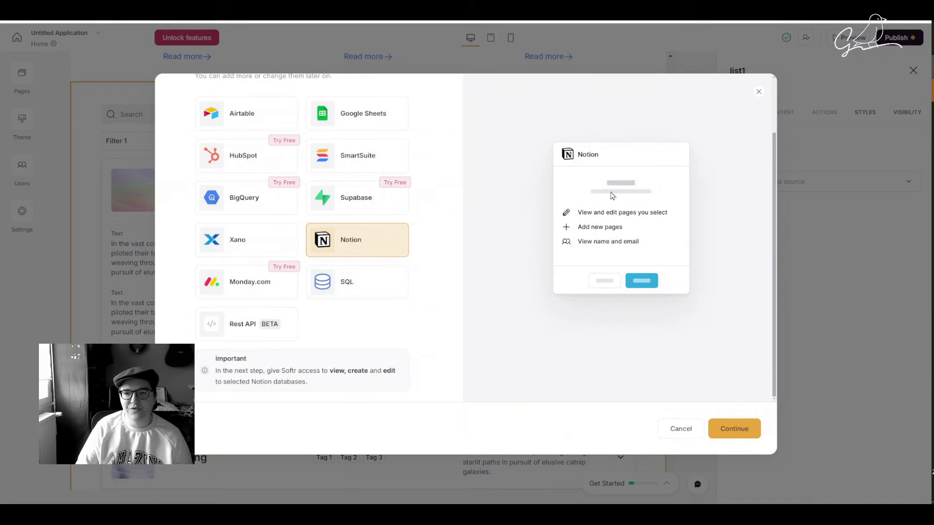
click(734, 429)
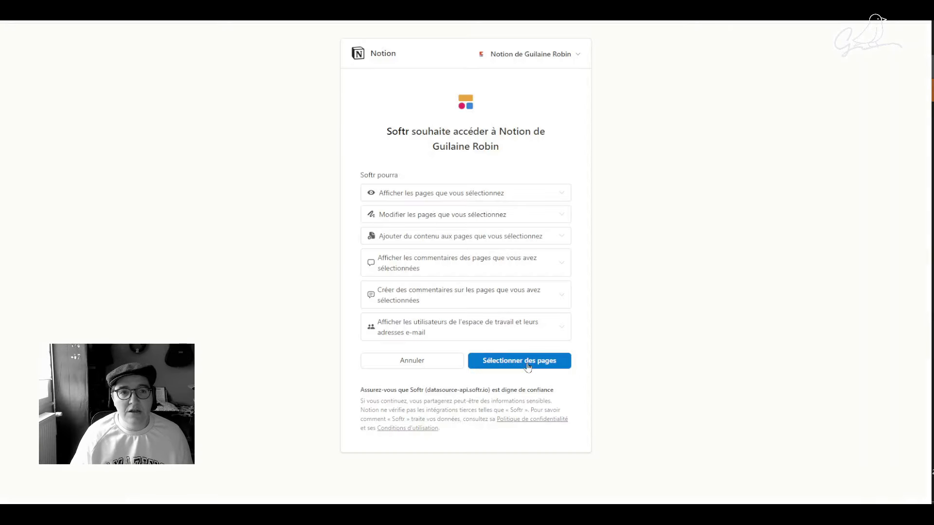
click(527, 367)
click(453, 154)
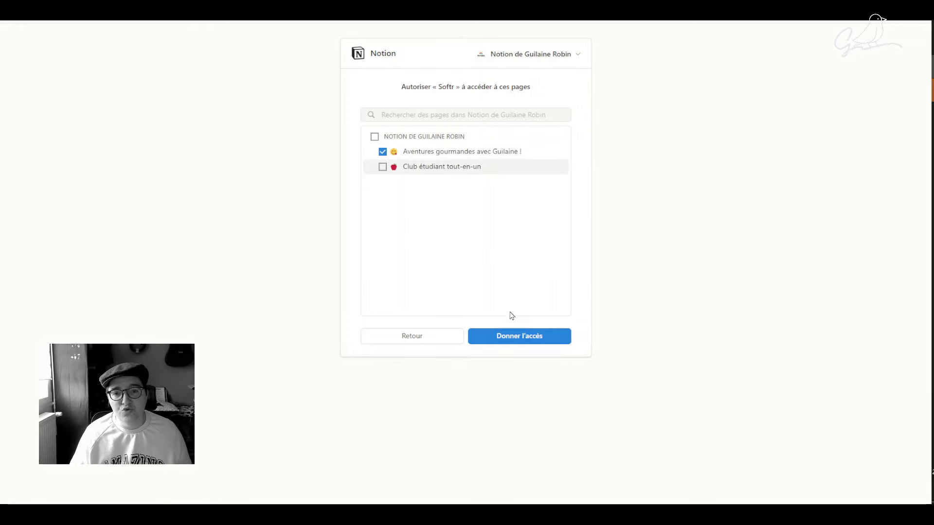
click(521, 344)
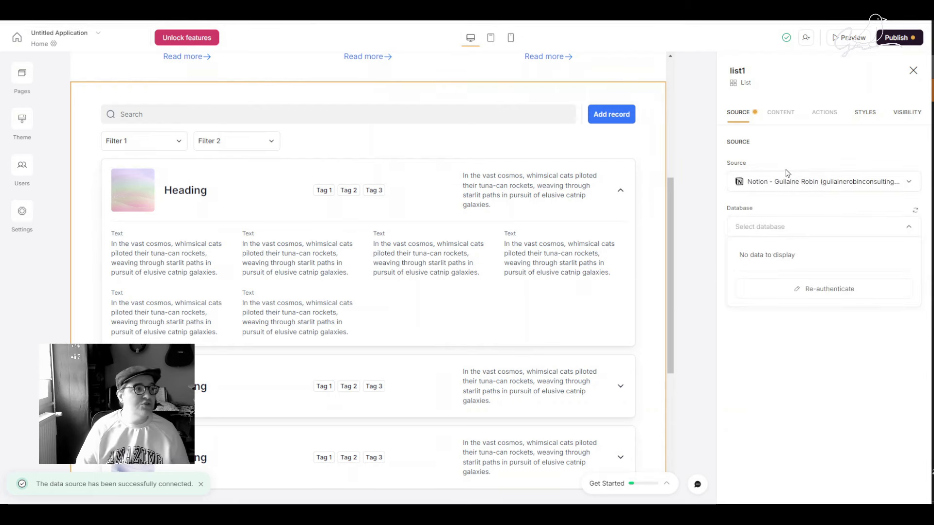
scroll(317, 127, up, 4)
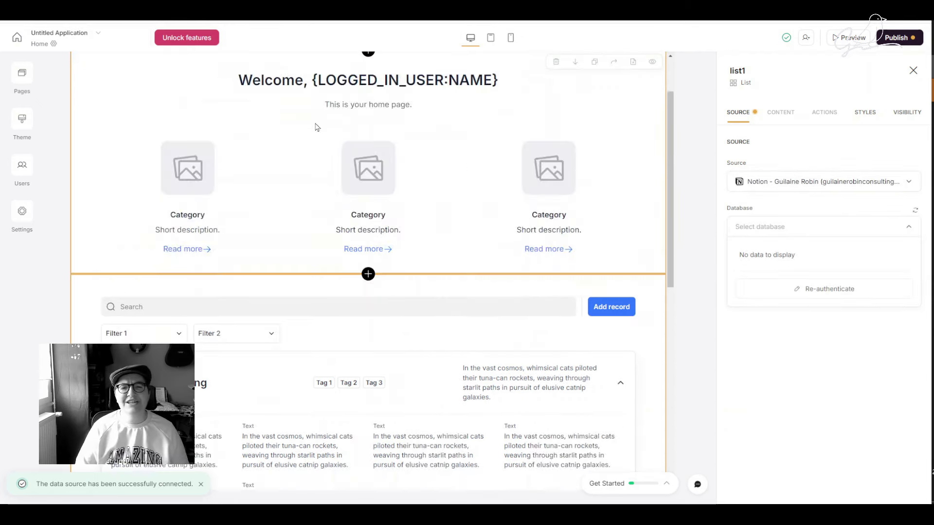
Check the visibility settings of the home page's welcome block and of the account-creation hero block
scroll(297, 268, up, 2)
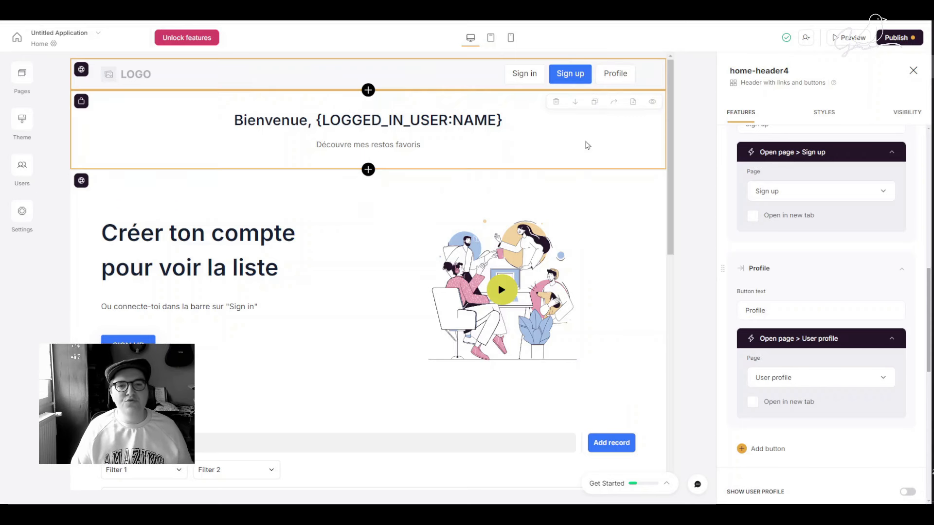
click(537, 128)
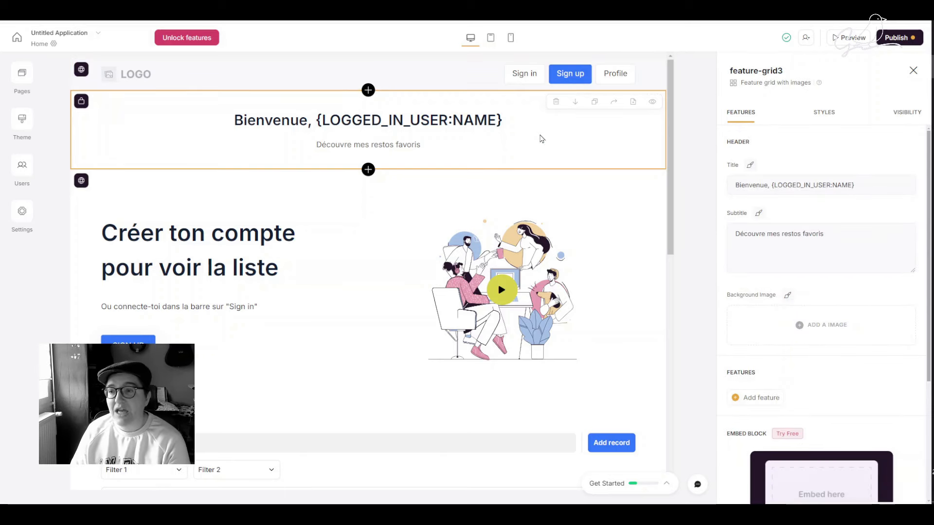
click(905, 120)
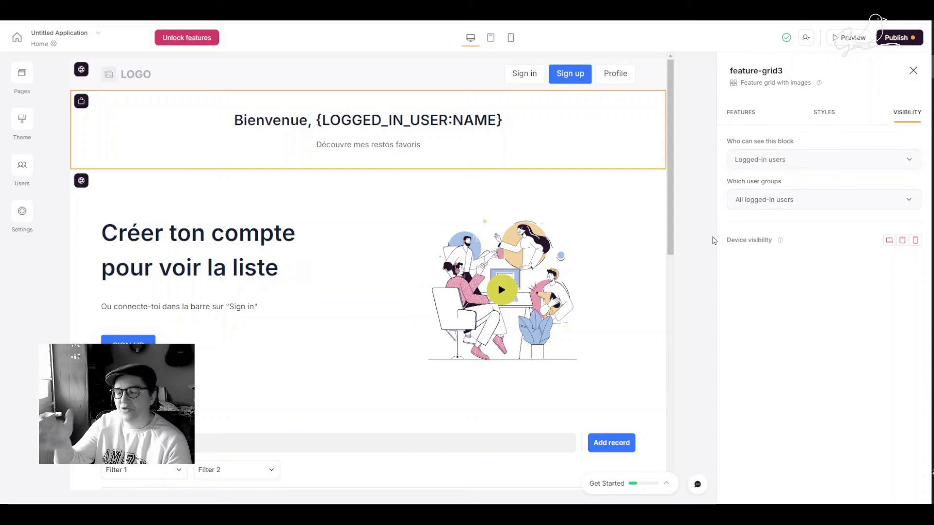
click(626, 224)
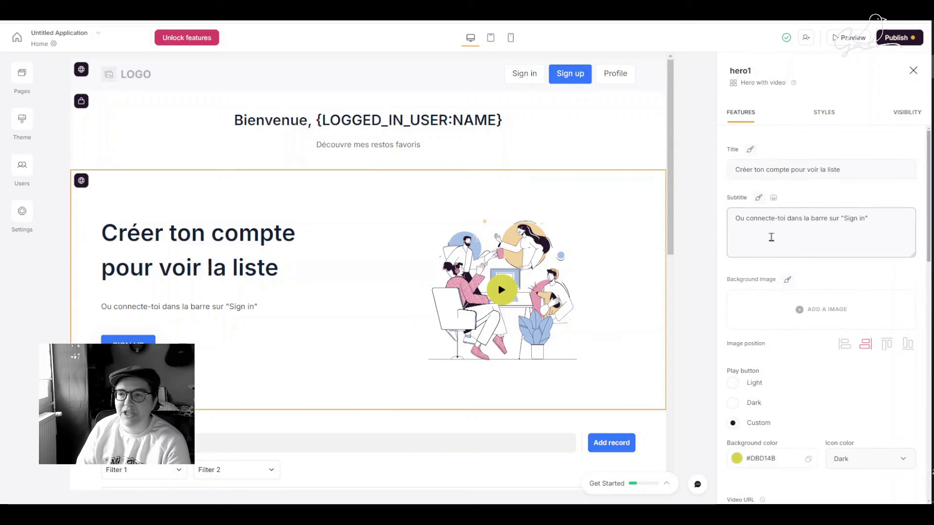
click(906, 112)
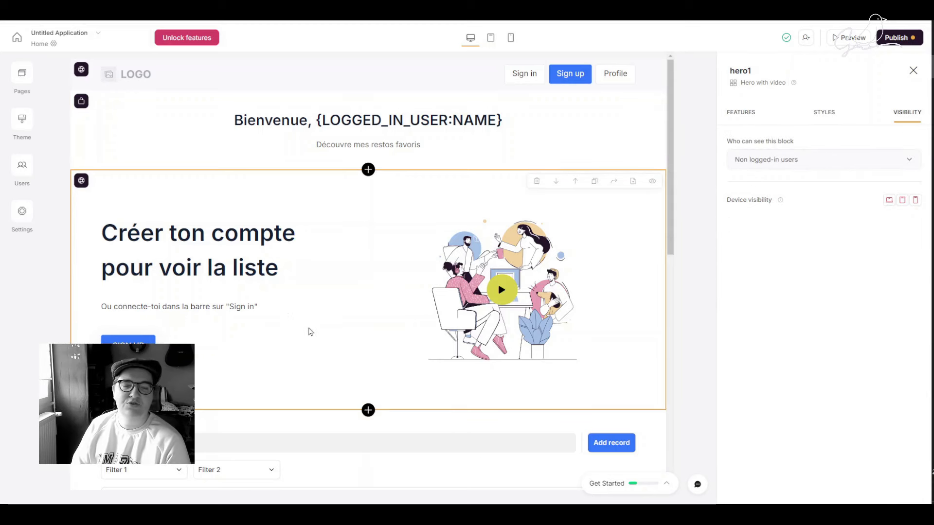
Select the restaurant list block and compare it with the Notion restaurant table, switching Notion to the Tous les restaurants view
scroll(516, 262, down, 4)
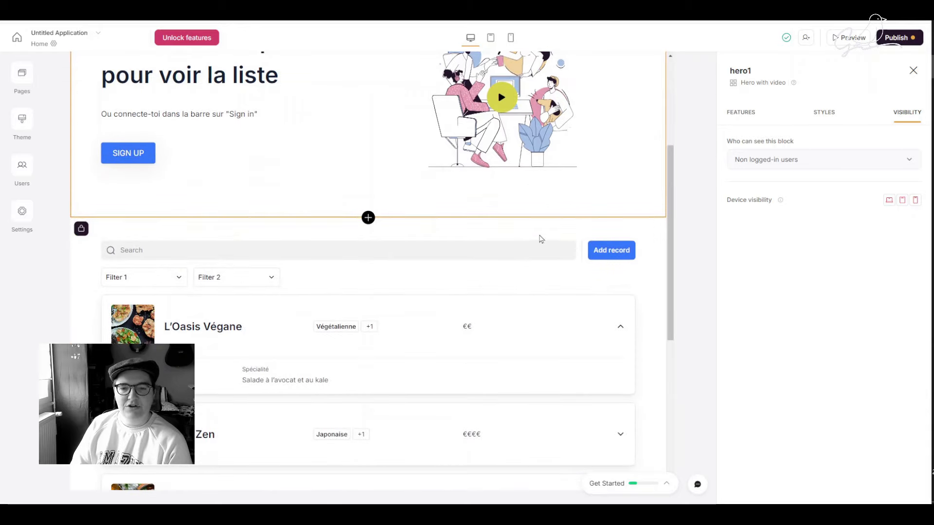
click(528, 244)
scroll(530, 246, down, 3)
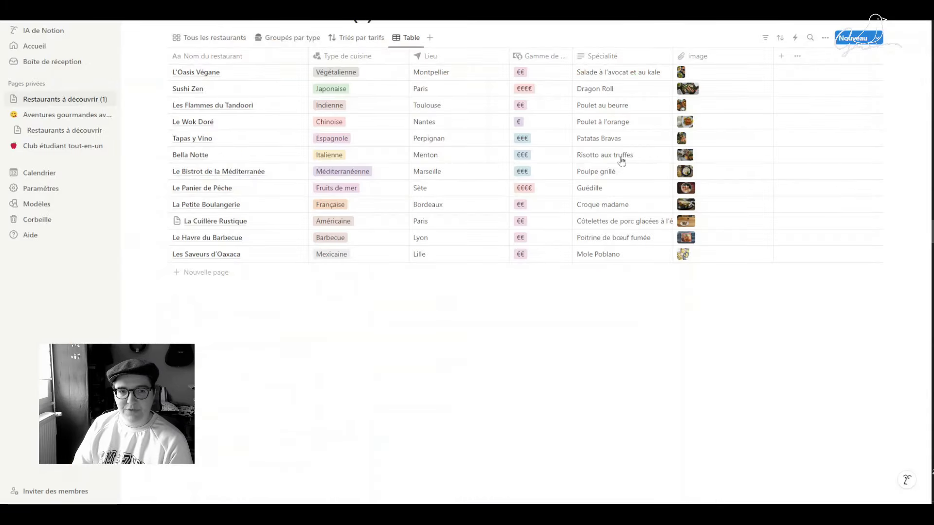
click(214, 37)
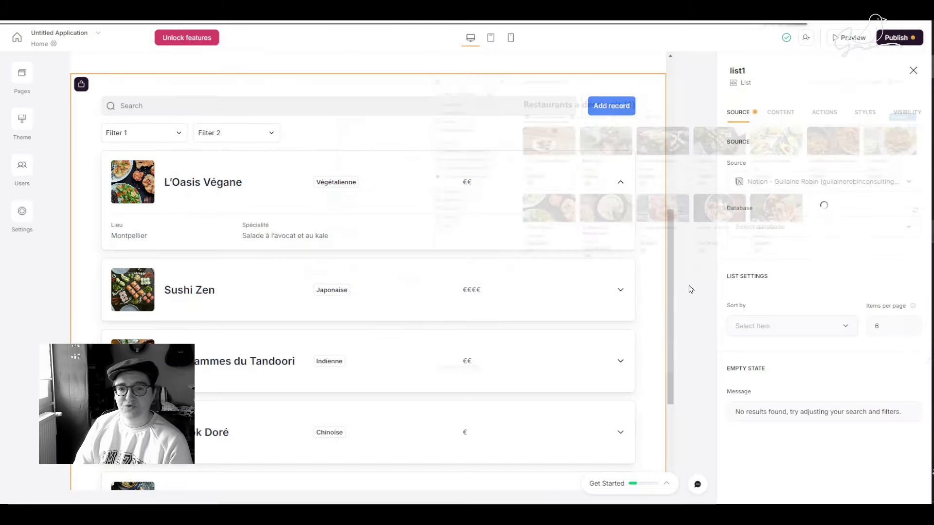
Examine the content mapping of the list block's Lieu field and compare it with the restaurant gallery in Notion
click(780, 114)
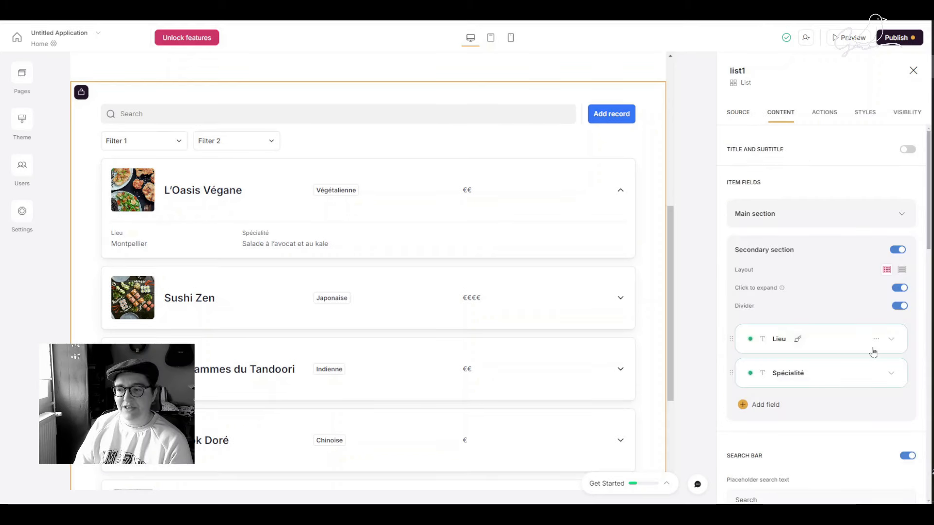
click(891, 339)
scroll(812, 314, down, 2)
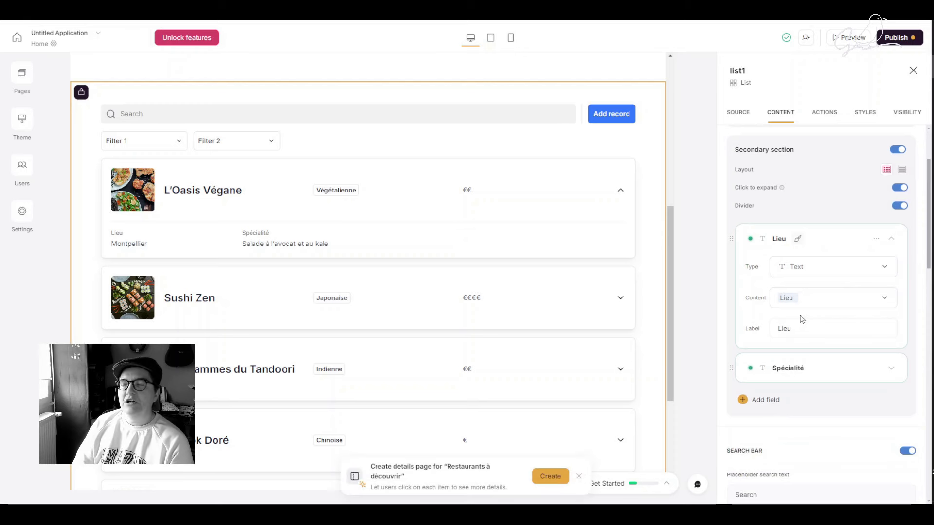
click(820, 297)
scroll(822, 377, down, 2)
scroll(842, 340, up, 2)
click(340, 10)
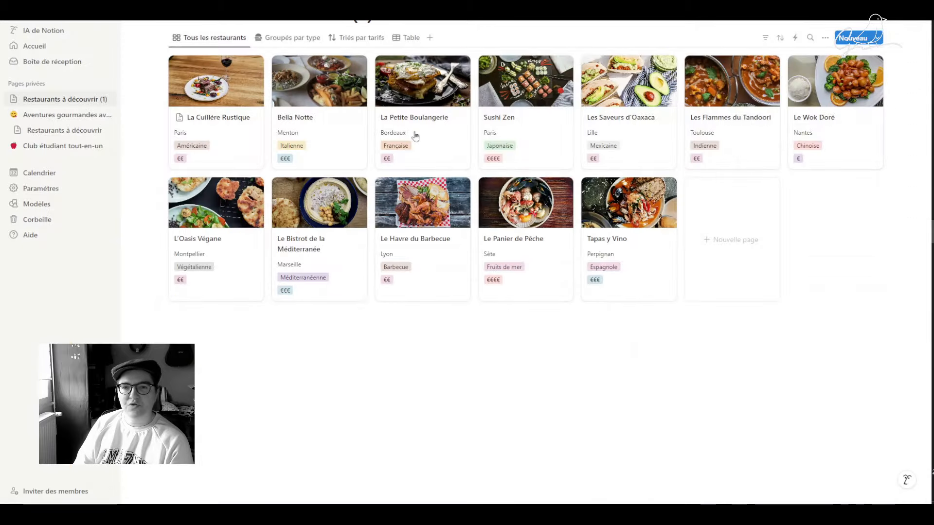
click(933, 67)
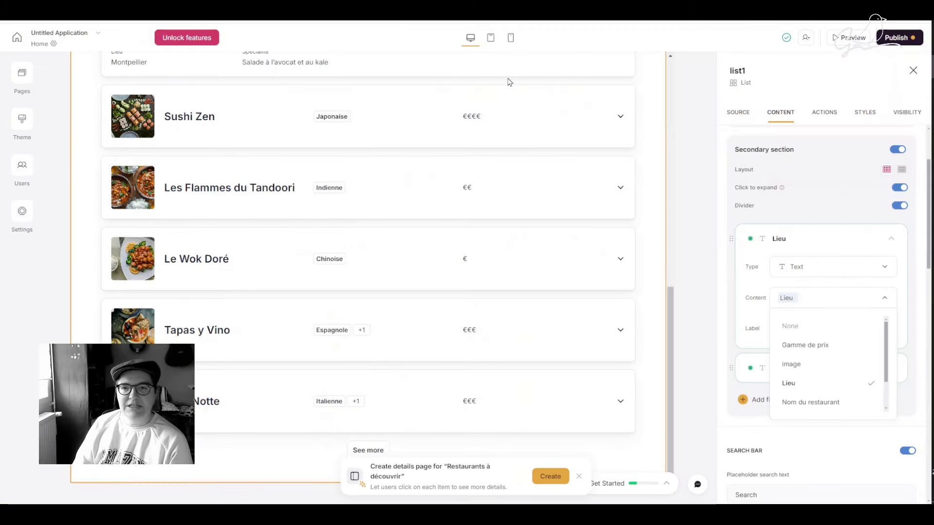
Back in Softr, check who can see the restaurant list block and review the app's existing pages
click(907, 112)
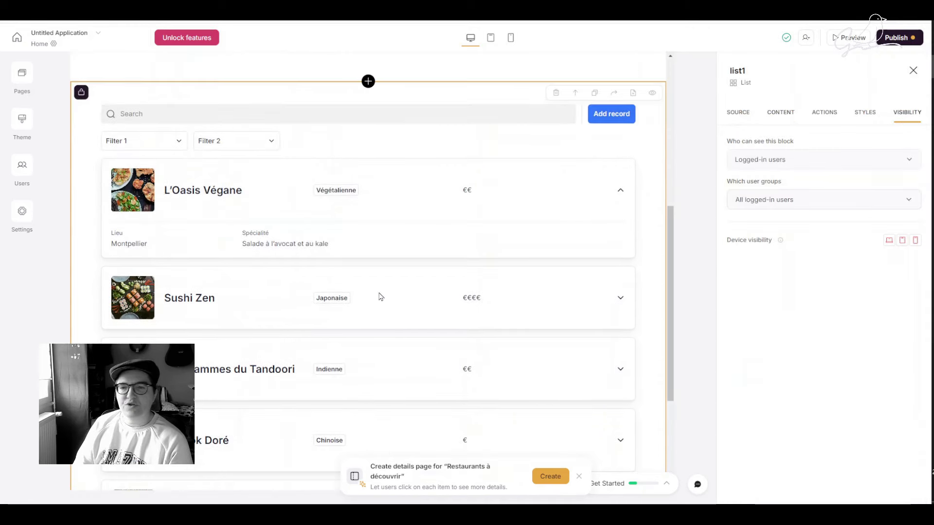
scroll(390, 292, up, 5)
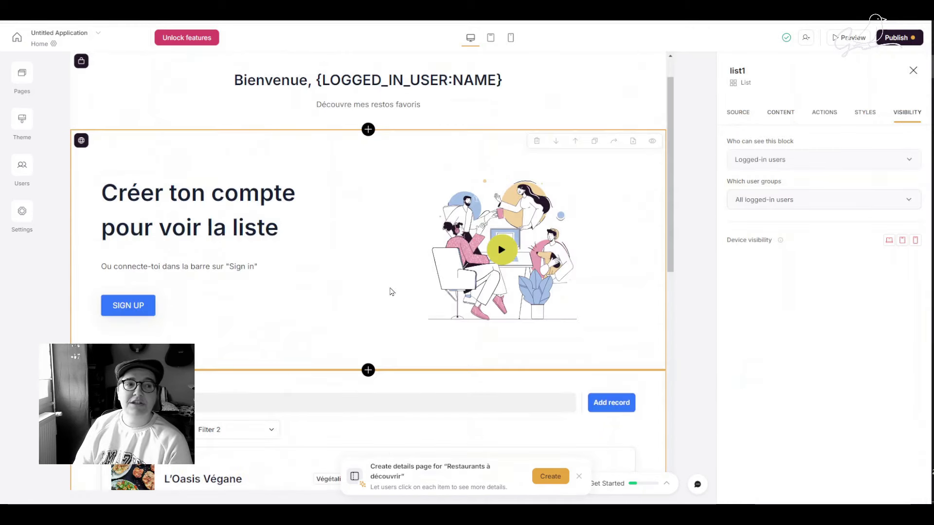
scroll(392, 292, up, 1)
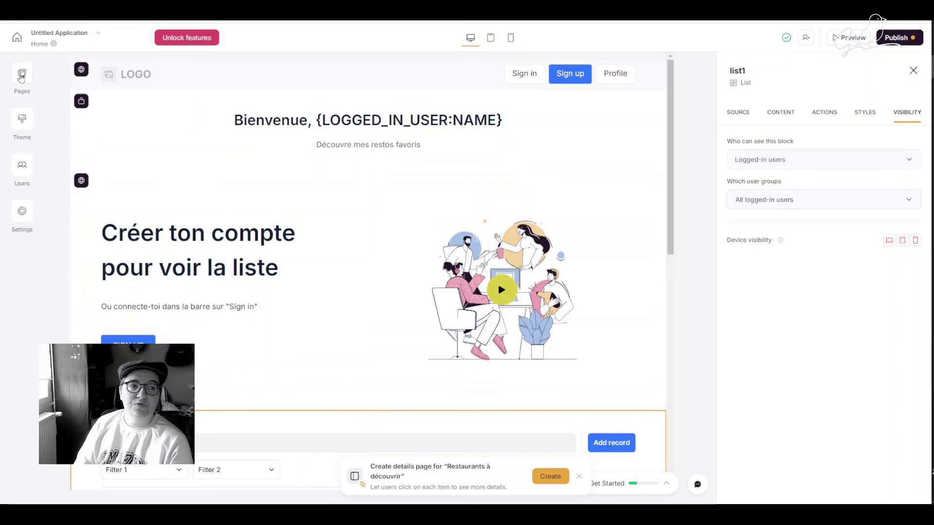
click(22, 75)
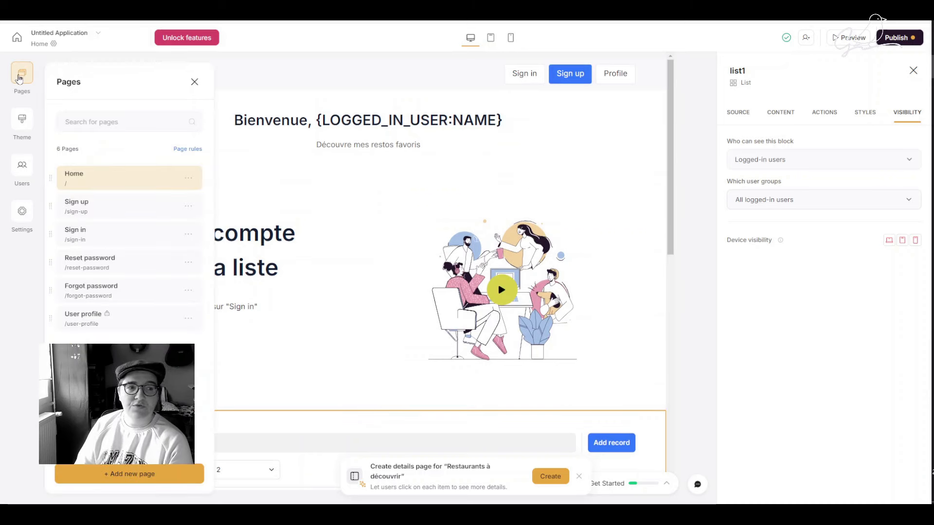
click(21, 346)
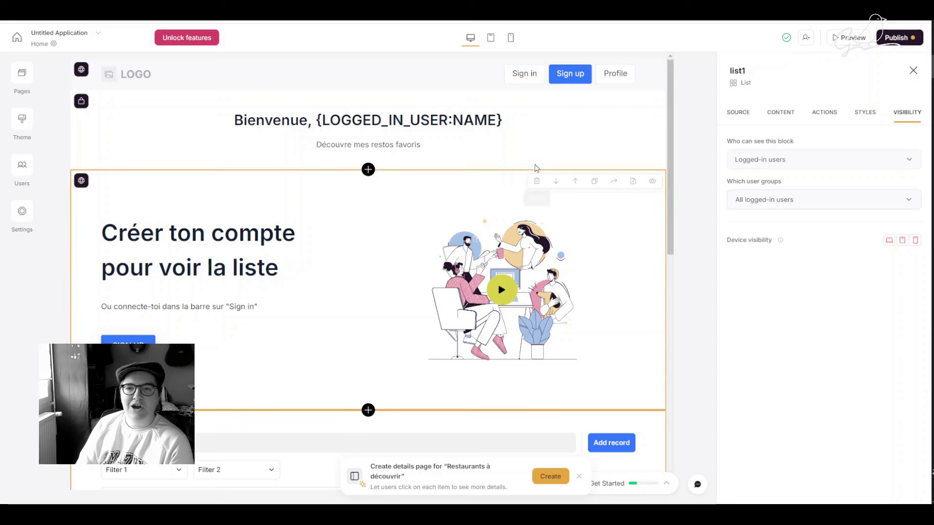
Preview the app as a non-logged-in user, trying the Profile link and the hero block's sign-up button
click(551, 146)
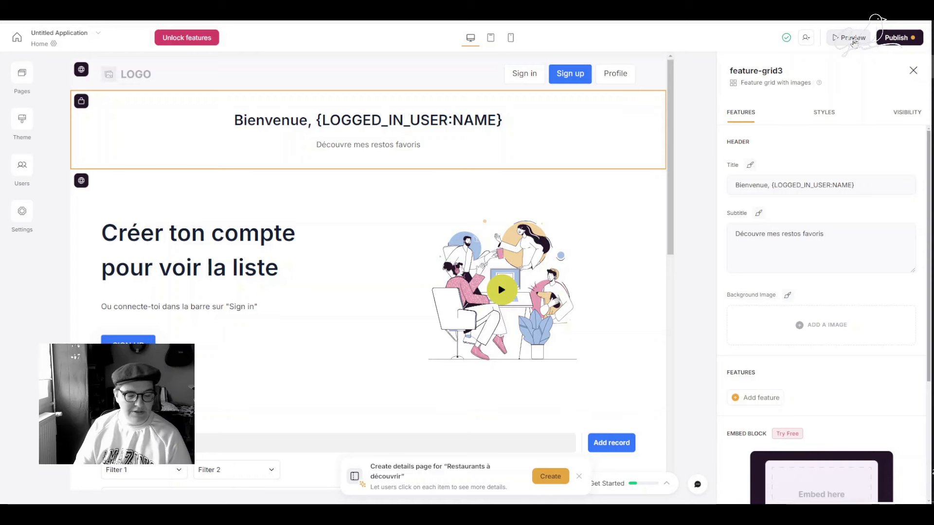
click(853, 39)
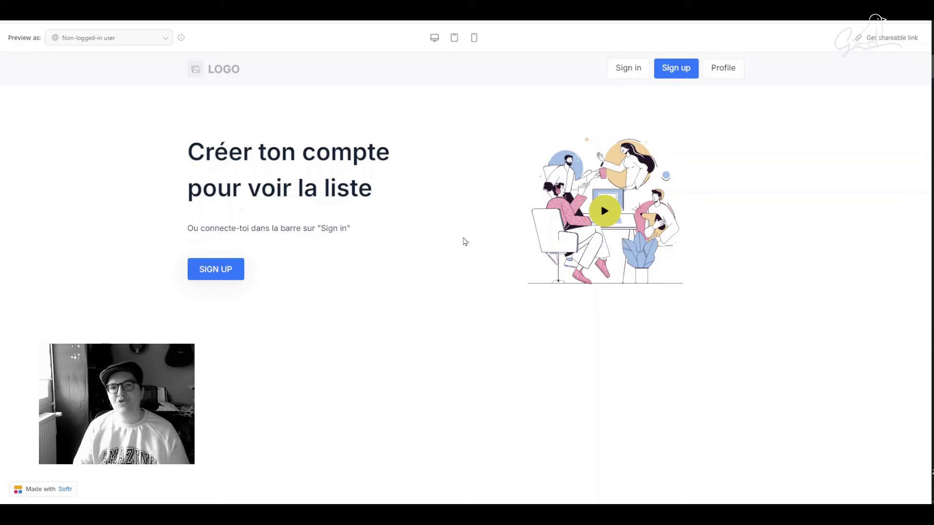
click(131, 43)
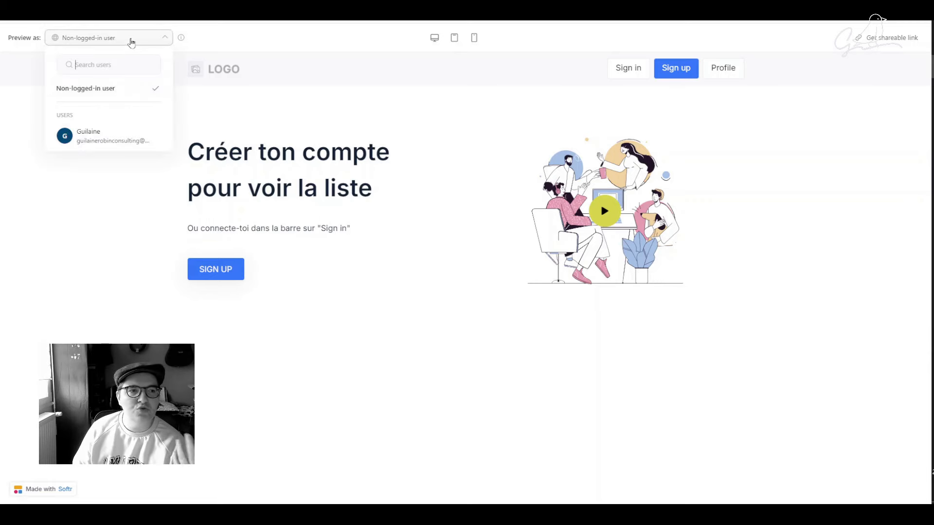
click(106, 195)
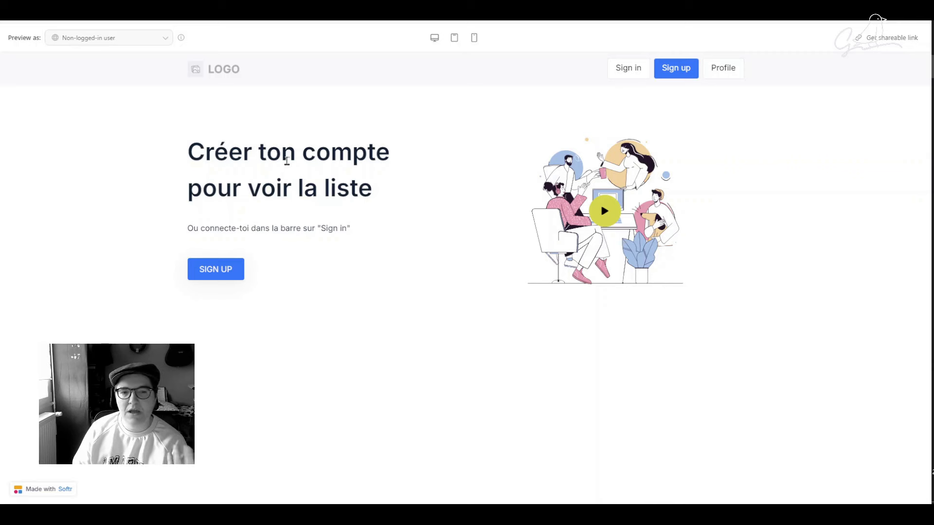
click(721, 72)
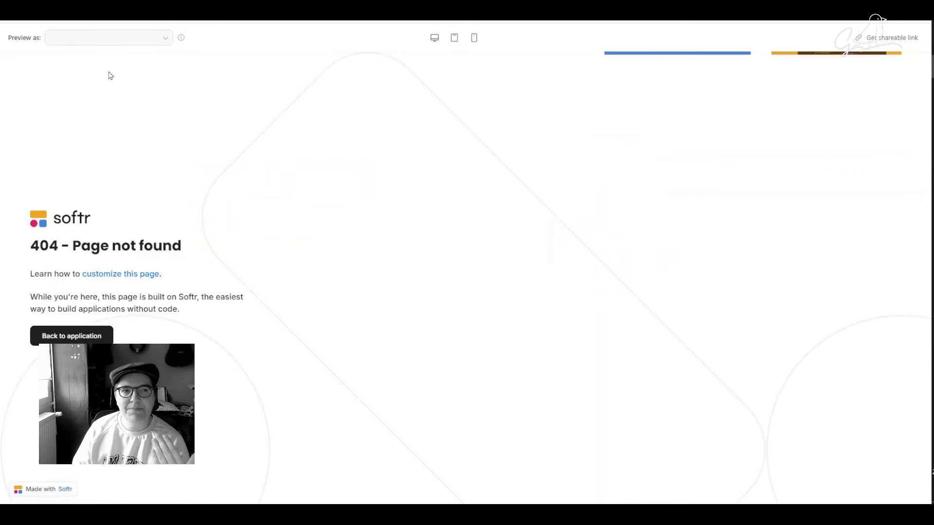
key(alt+Left)
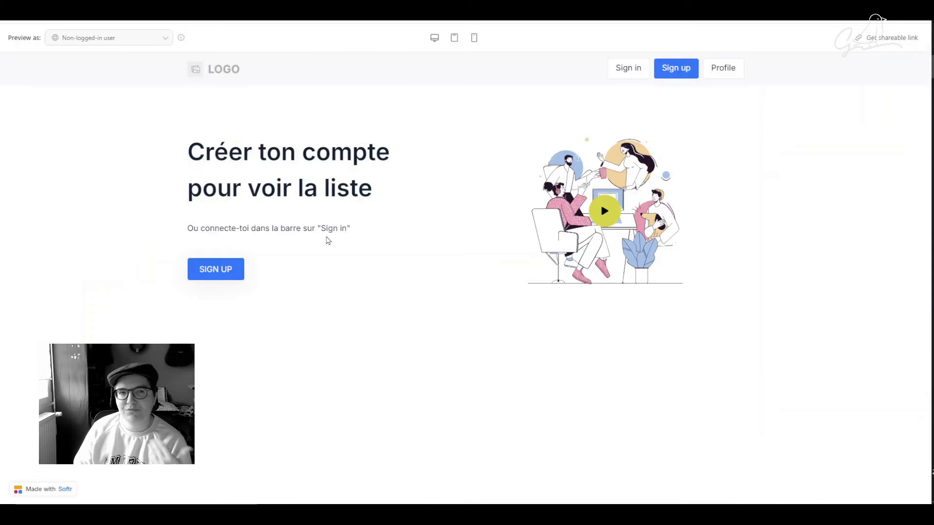
click(226, 279)
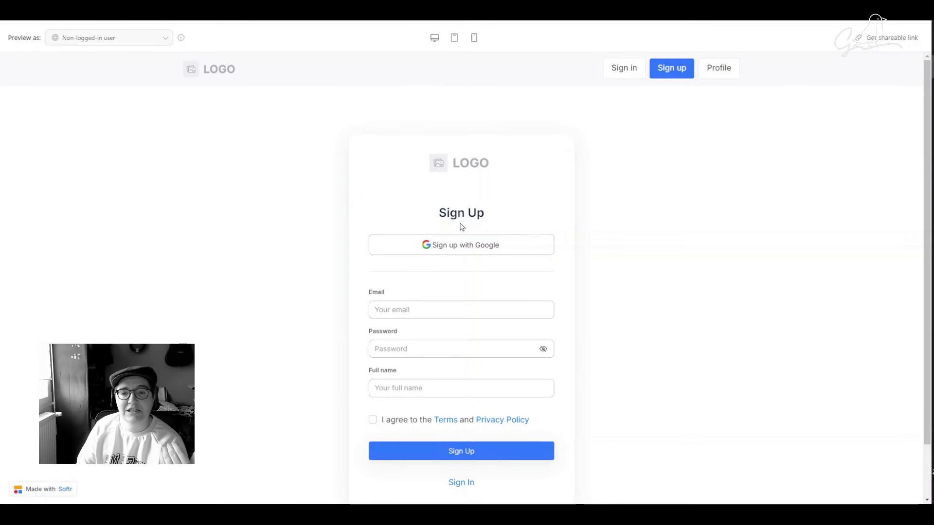
Switch the preview to the registered user and accept the notice about previewing as a user
click(150, 41)
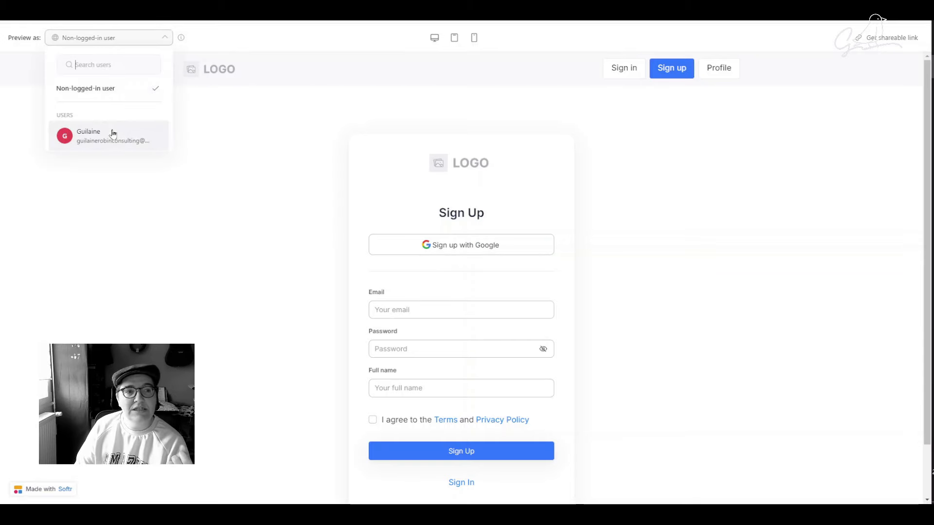
click(110, 134)
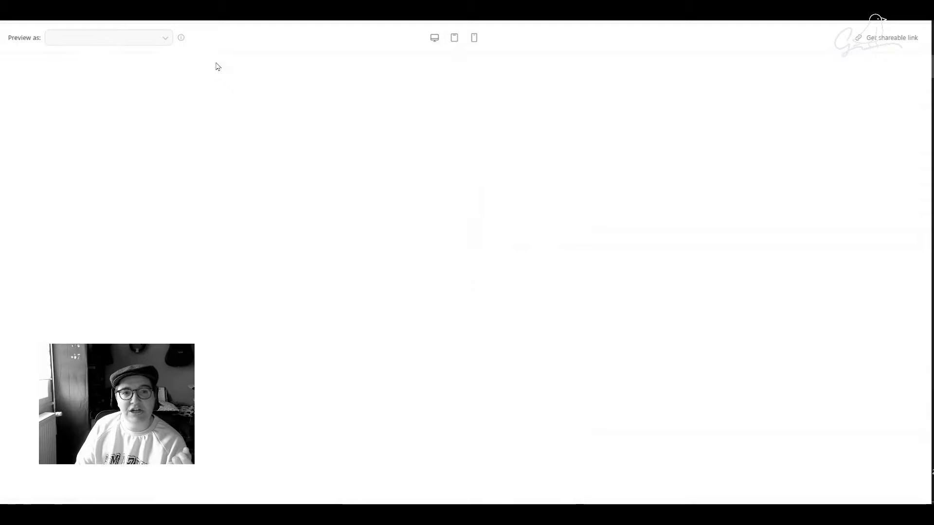
click(122, 39)
click(101, 138)
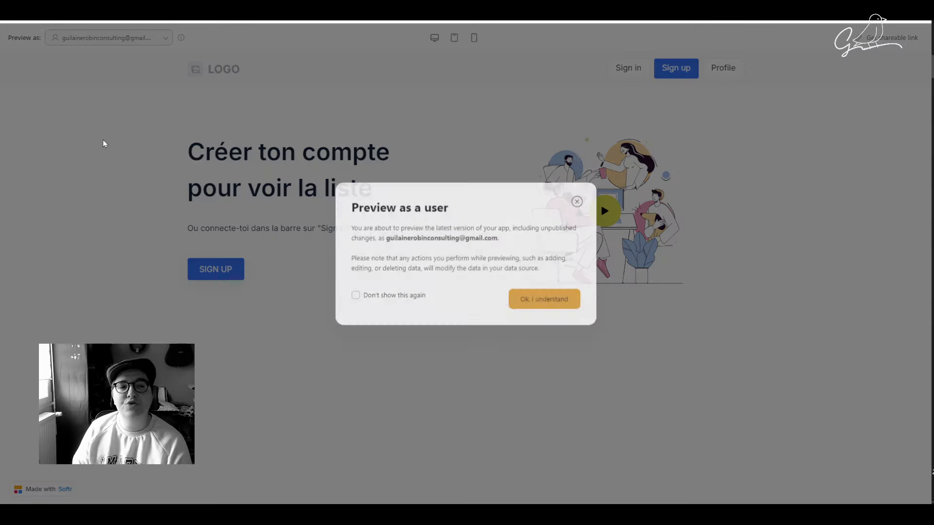
click(537, 304)
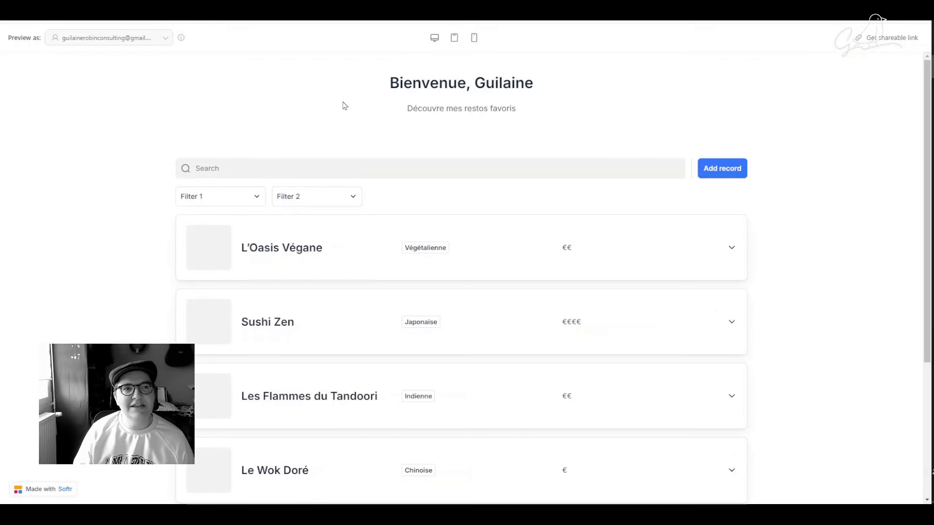
Return to the editor to compare the welcome and restaurant list blocks with the logged-in preview
click(243, 6)
click(421, 131)
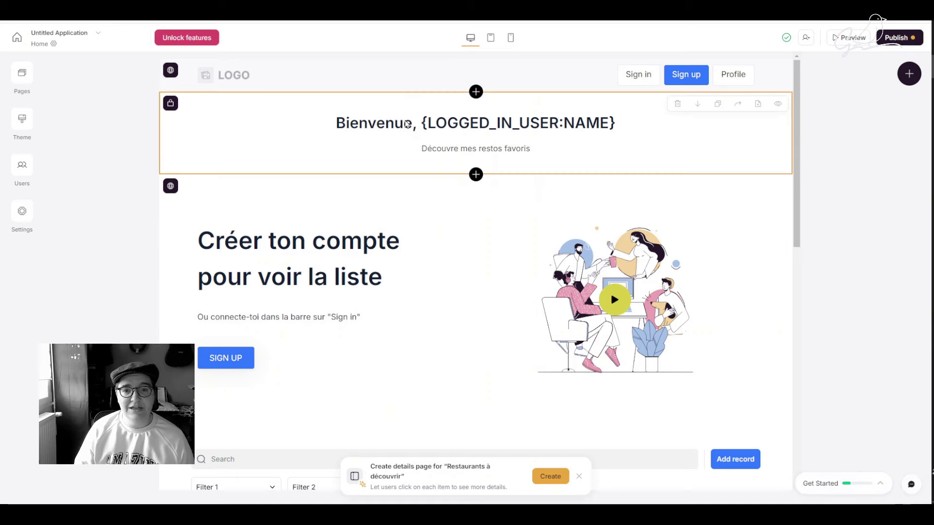
scroll(431, 389, down, 5)
click(393, 428)
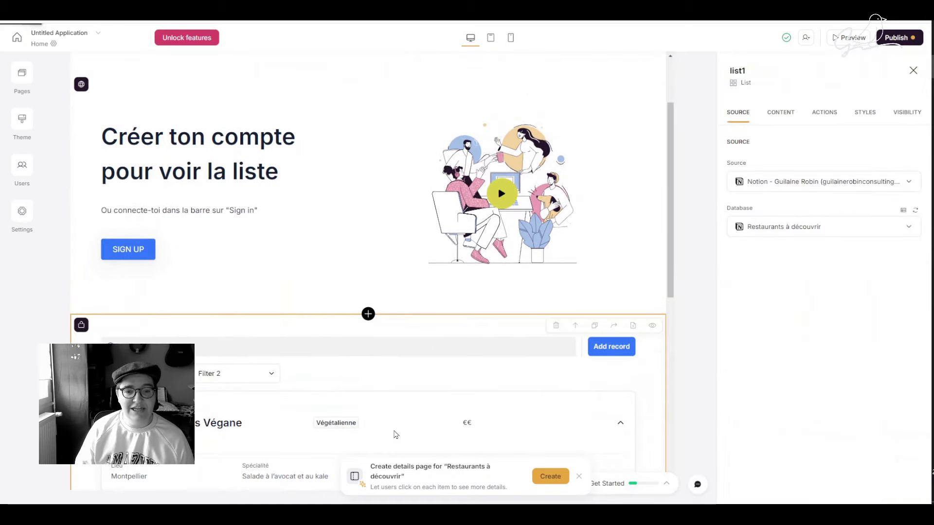
scroll(395, 434, down, 2)
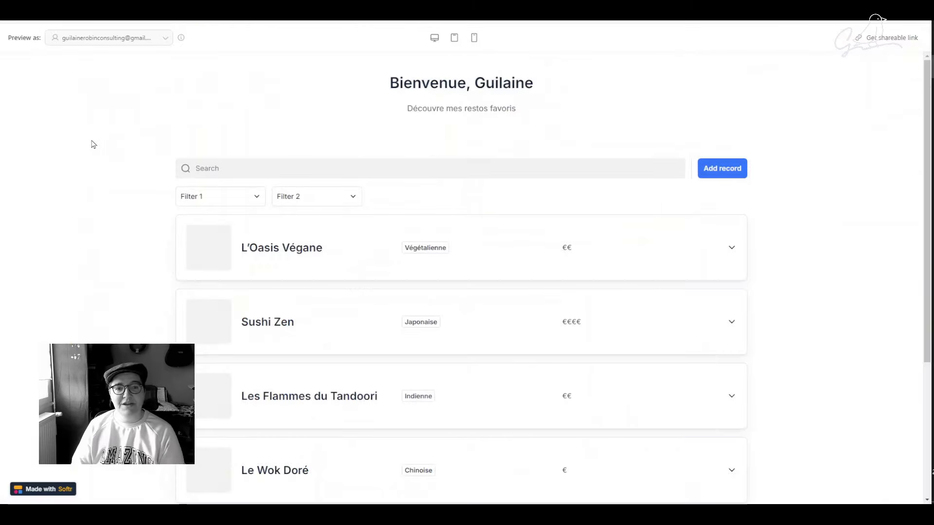
In the logged-in preview, expand and collapse the L'Oasis Végane entry to view its location and speciality
scroll(92, 145, down, 1)
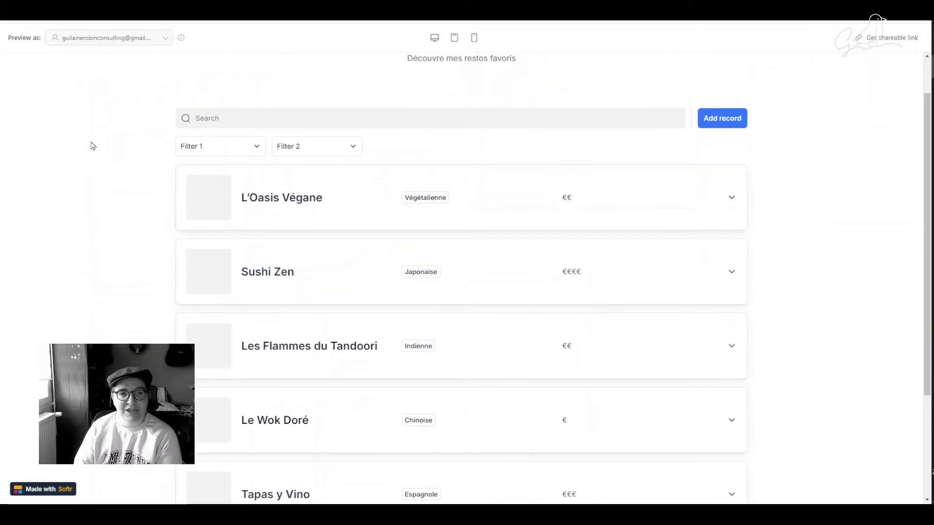
scroll(93, 145, down, 1)
click(723, 148)
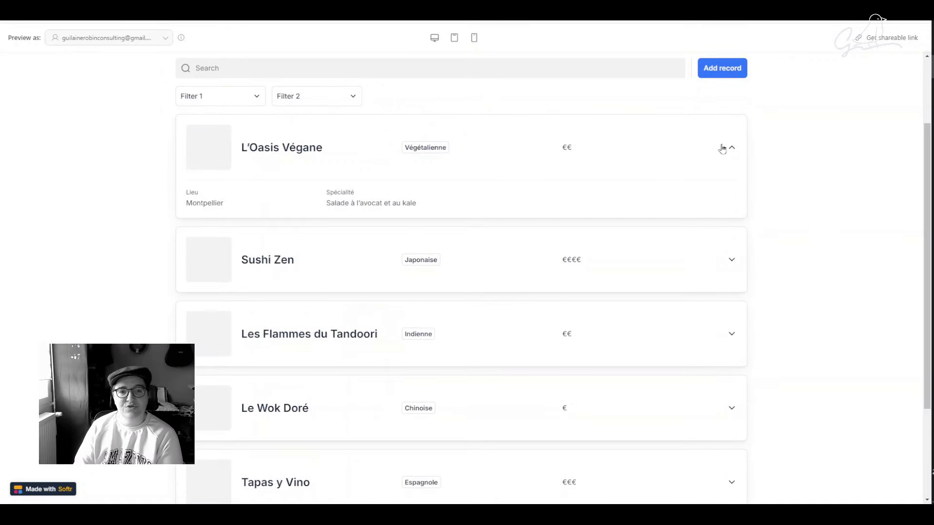
click(705, 159)
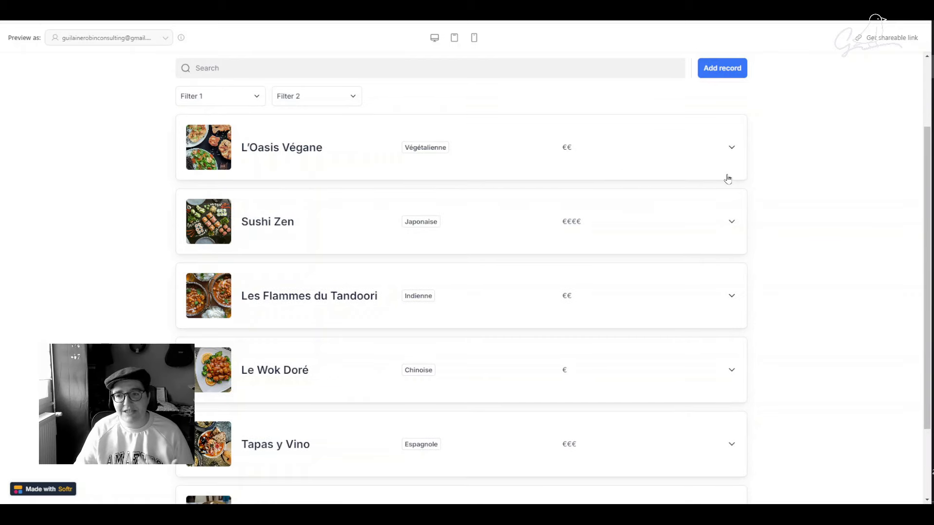
click(727, 147)
click(729, 147)
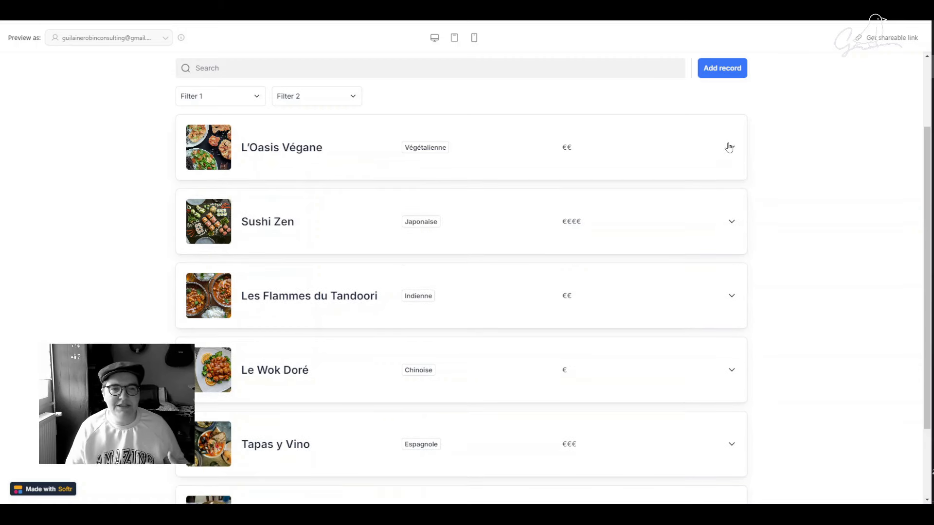
Expand the L'Oasis Végane entry in the logged-in preview to view its location and speciality
click(732, 147)
click(413, 175)
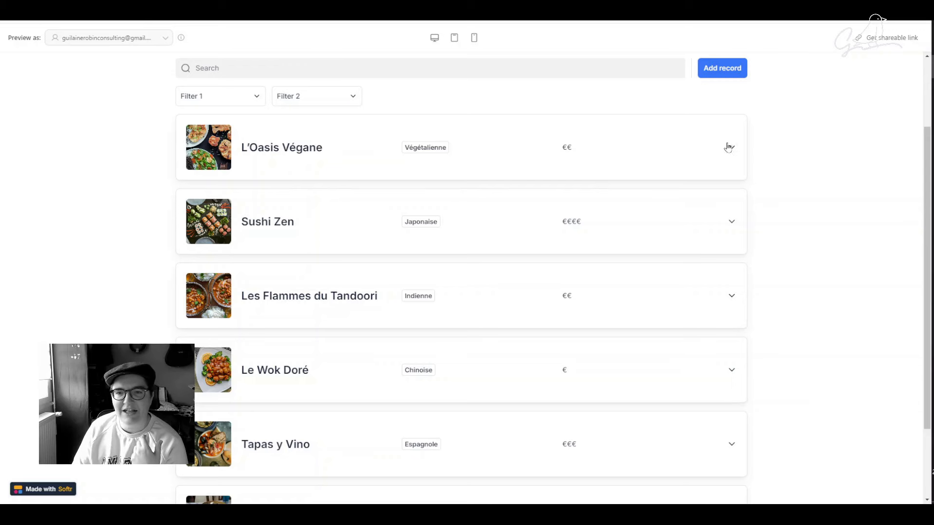
click(442, 176)
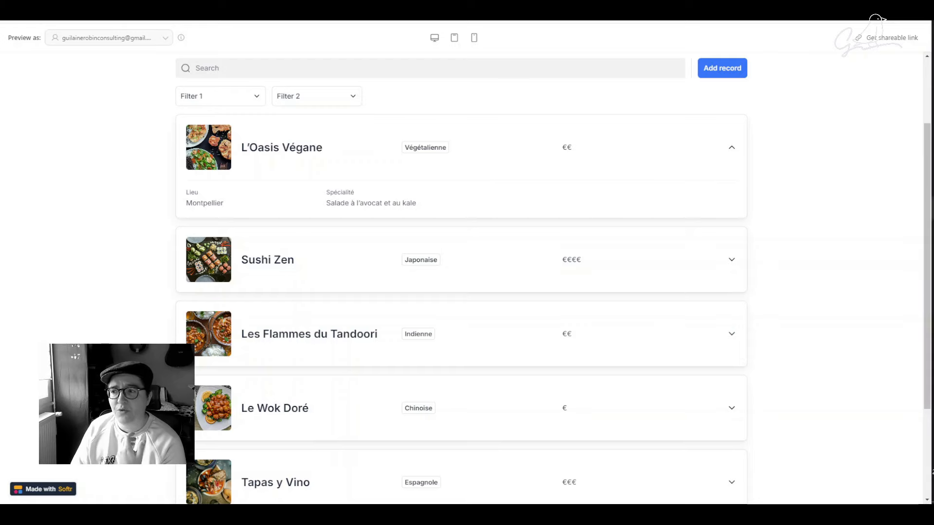
Switch to Notion and remove the trailing 0 from the L'Oasis Végane page title, and return to the Softr preview
click(875, 156)
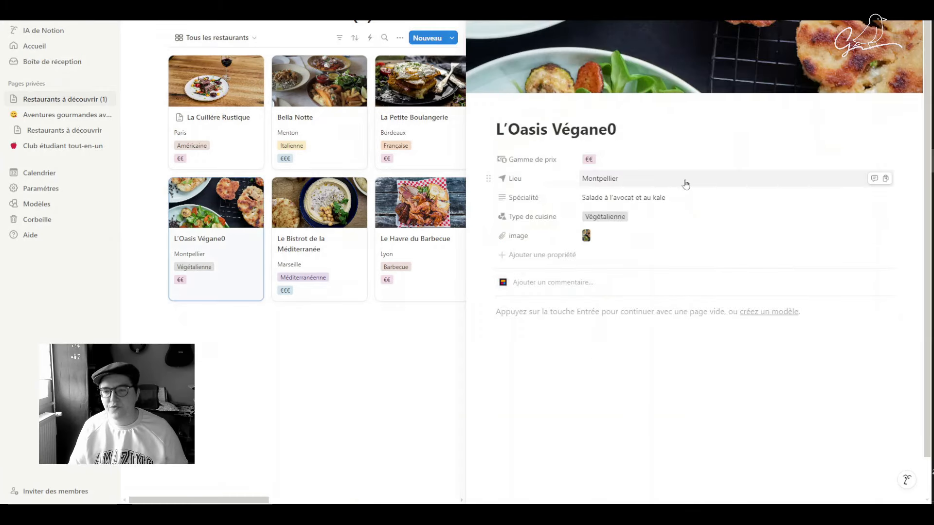
key(BackSpace)
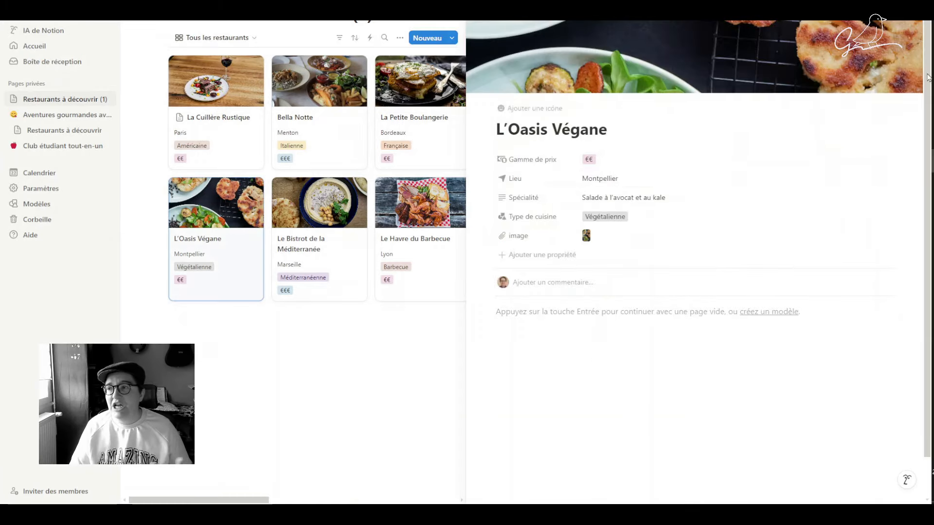
key(alt+Tab)
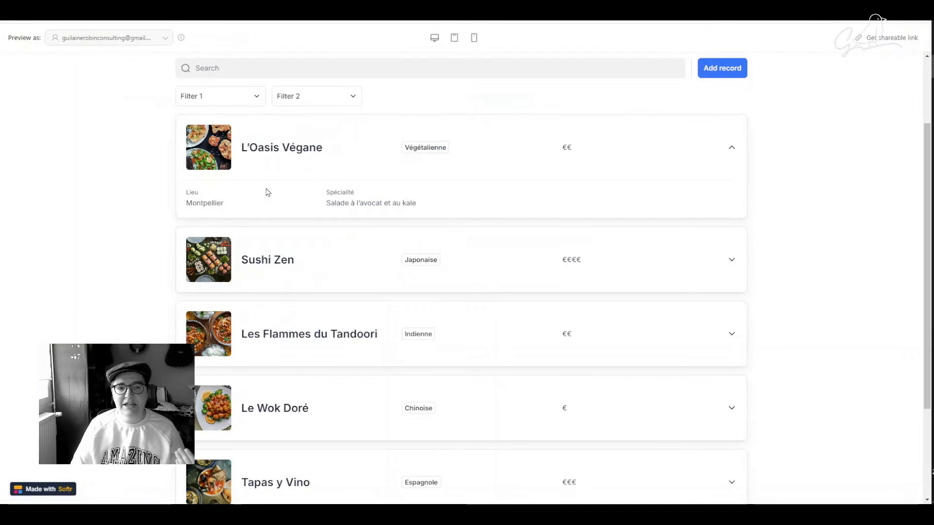
Compare the L'Oasis Végane page in Notion with its expanded entry in the Softr preview
key(alt+Tab)
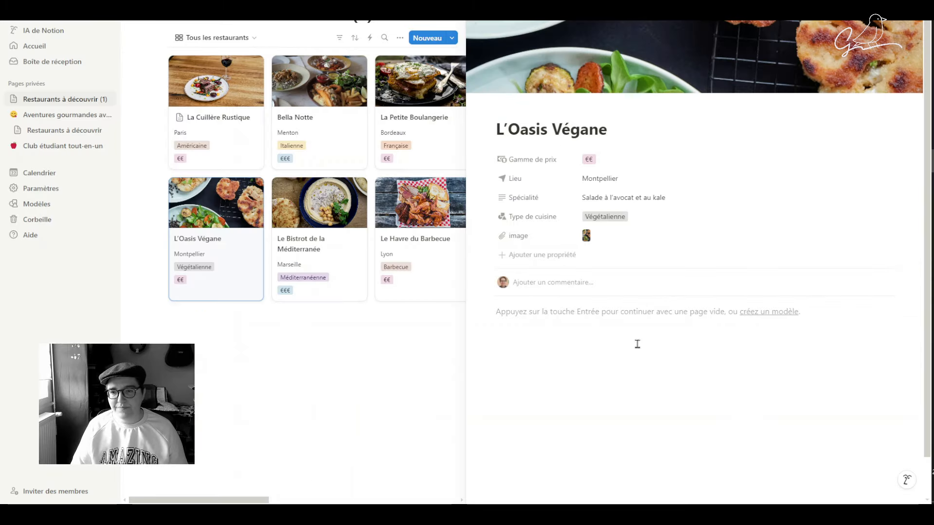
key(alt+Tab)
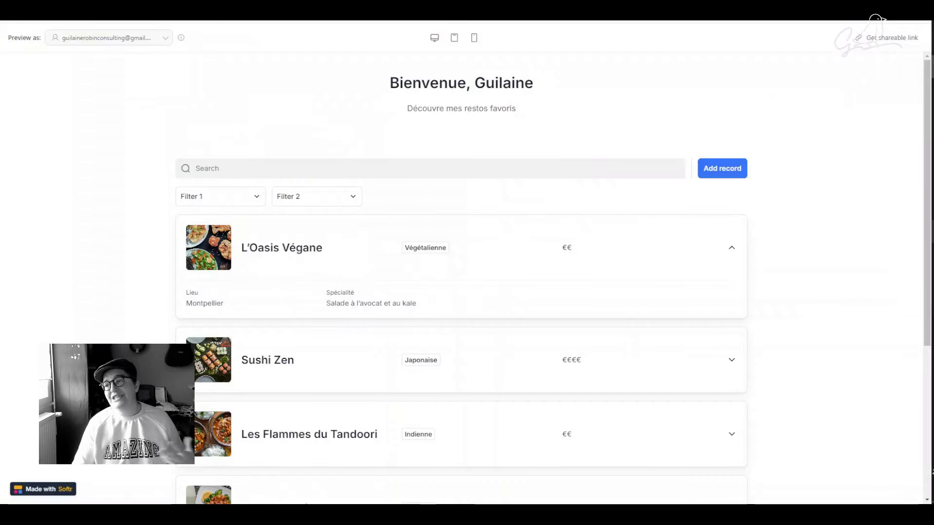
key(alt+Tab)
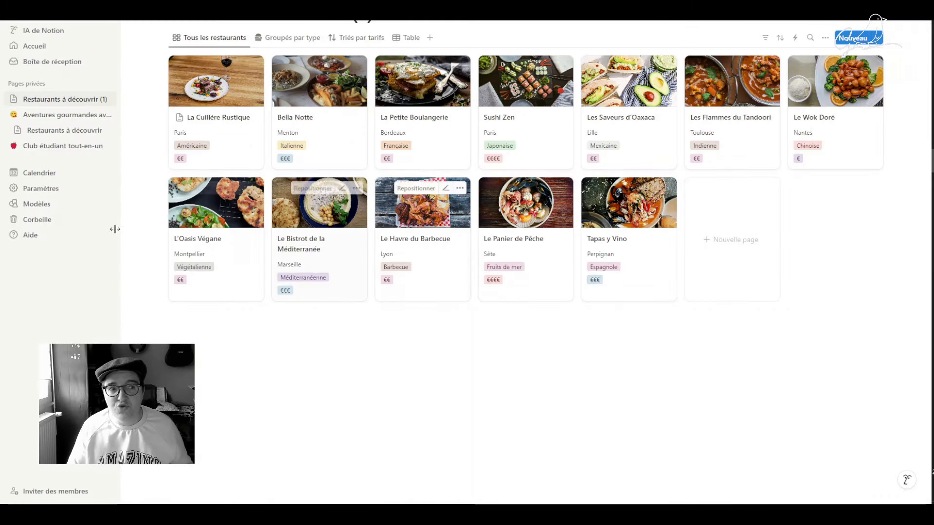
In Notion, view the Aventures gourmandes page with its embedded restaurant table and the separate Restaurants à découvrir database pages
click(47, 126)
click(35, 115)
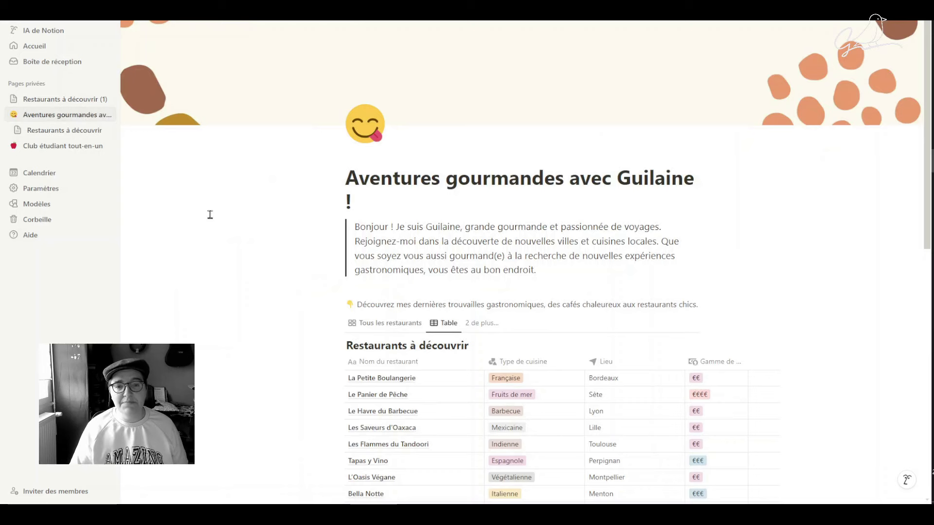
scroll(265, 245, down, 2)
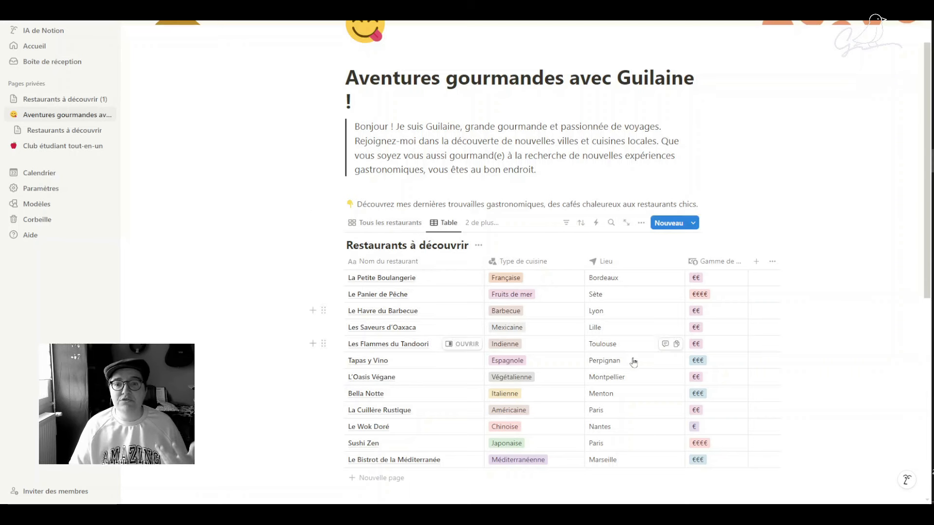
click(59, 131)
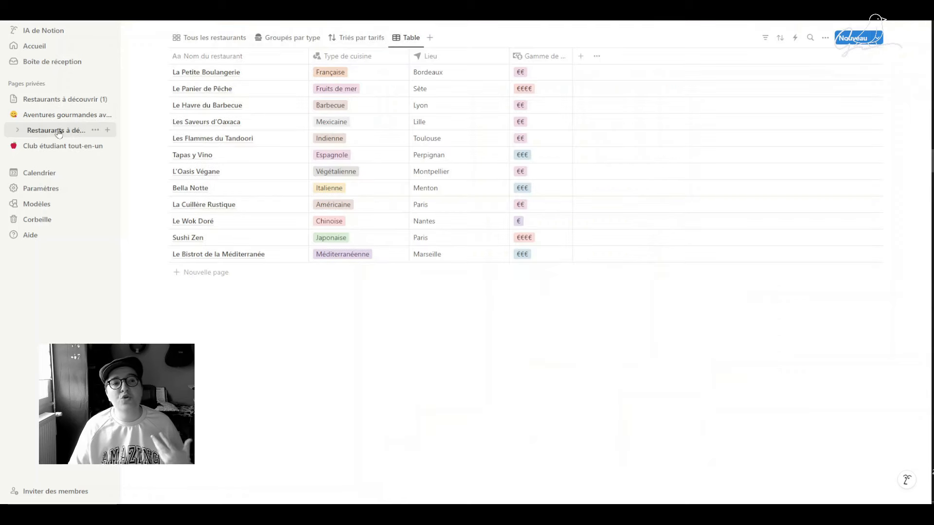
click(53, 99)
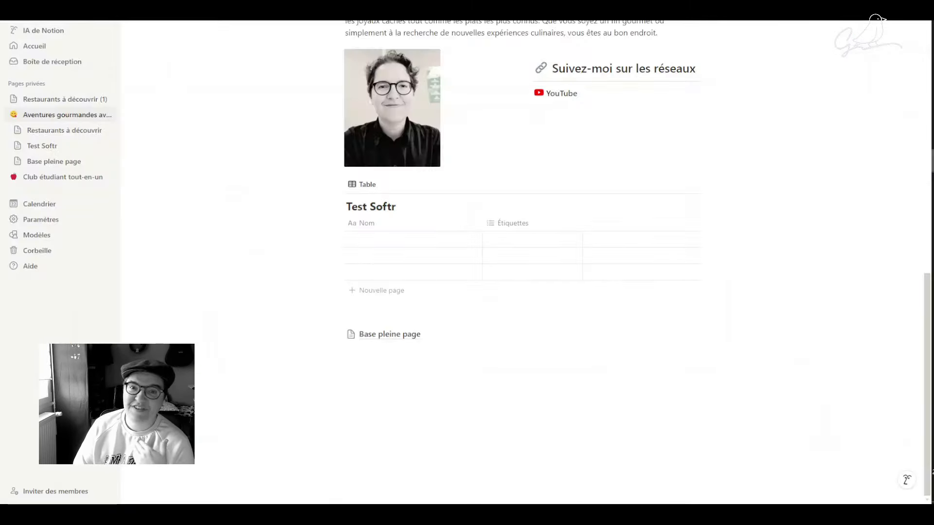
Look over the Aventures gourmandes page from the Test Softr table and Base pleine page up to its header
scroll(252, 230, up, 5)
scroll(306, 262, up, 3)
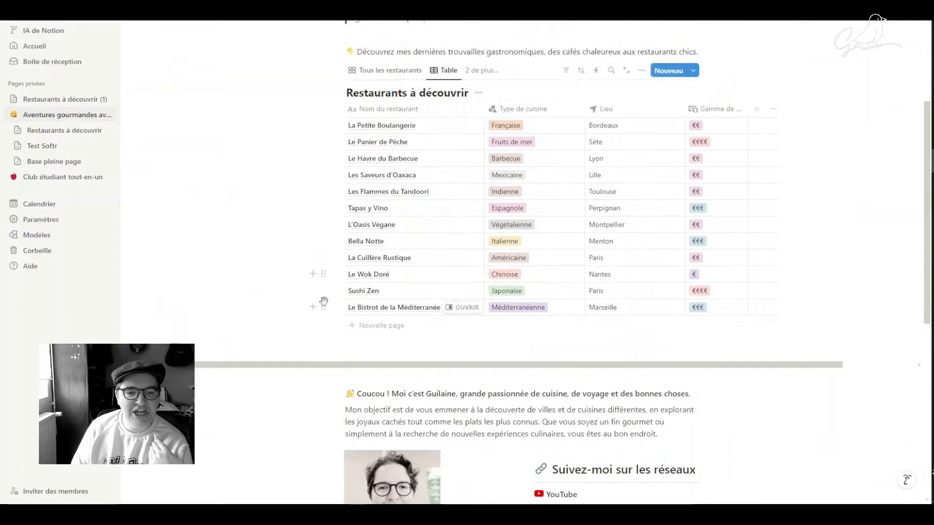
scroll(428, 368, down, 9)
scroll(370, 341, up, 8)
scroll(326, 306, up, 5)
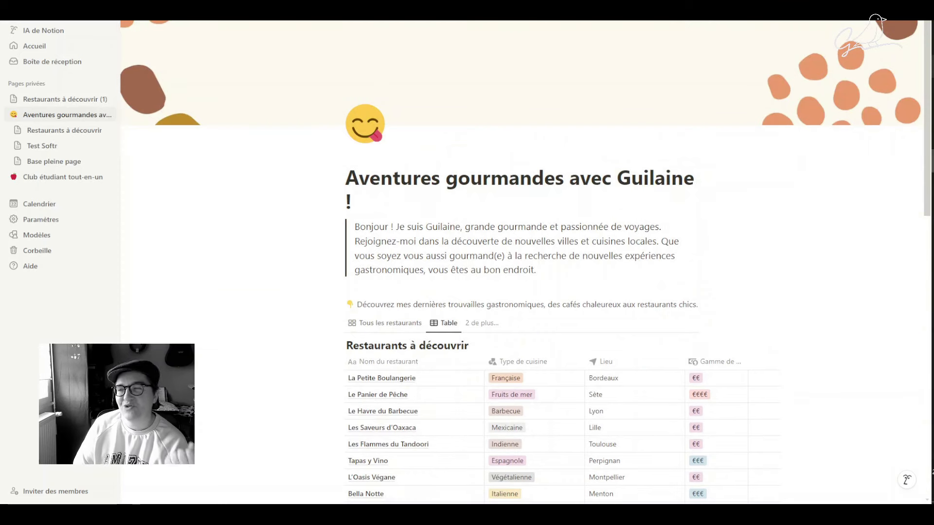
In the Softr editor, view the databases available to the restaurant list block, and return to the Aventures gourmandes page in Notion
click(875, 20)
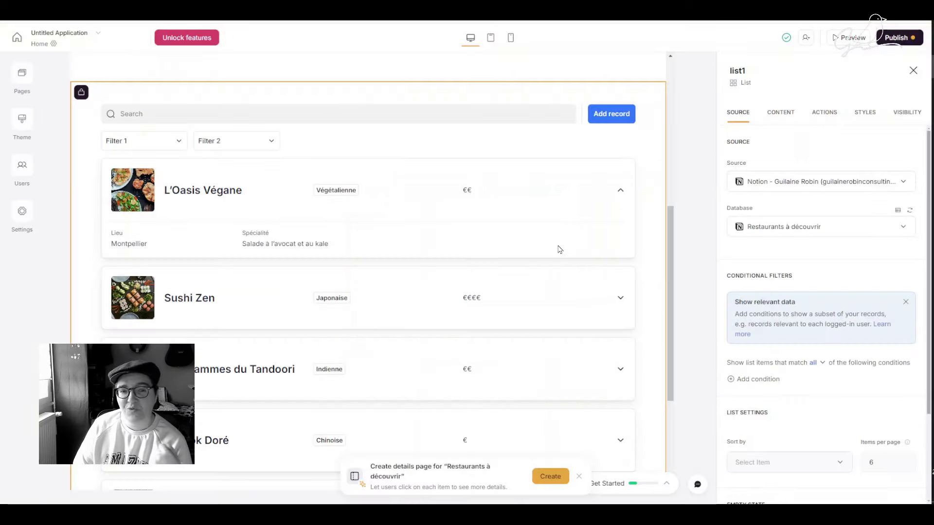
click(822, 228)
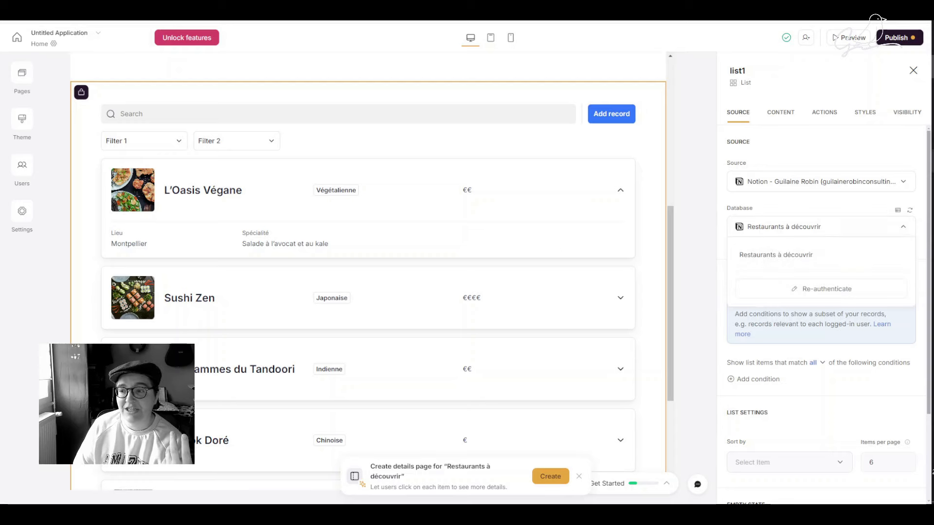
click(932, 161)
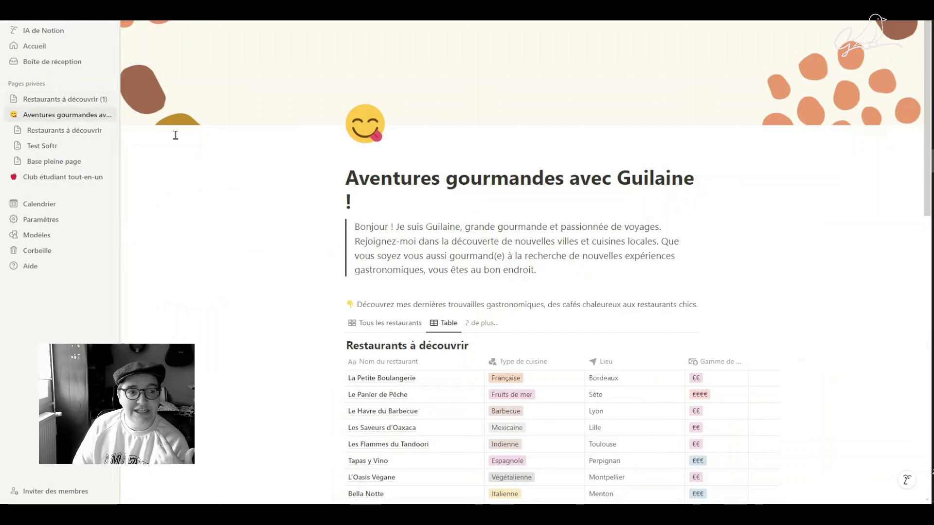